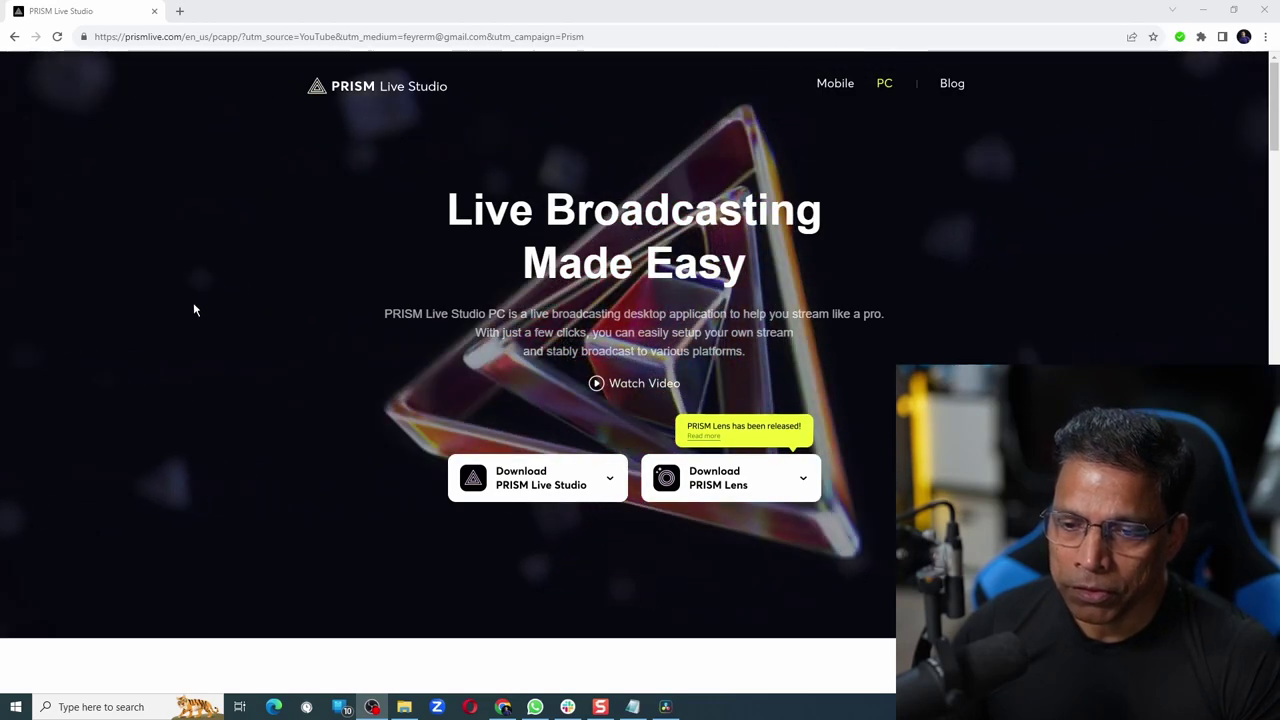
- Download the Windows version of PRISM Lens and sign in to it with the listed Google account
left_click(712, 480)
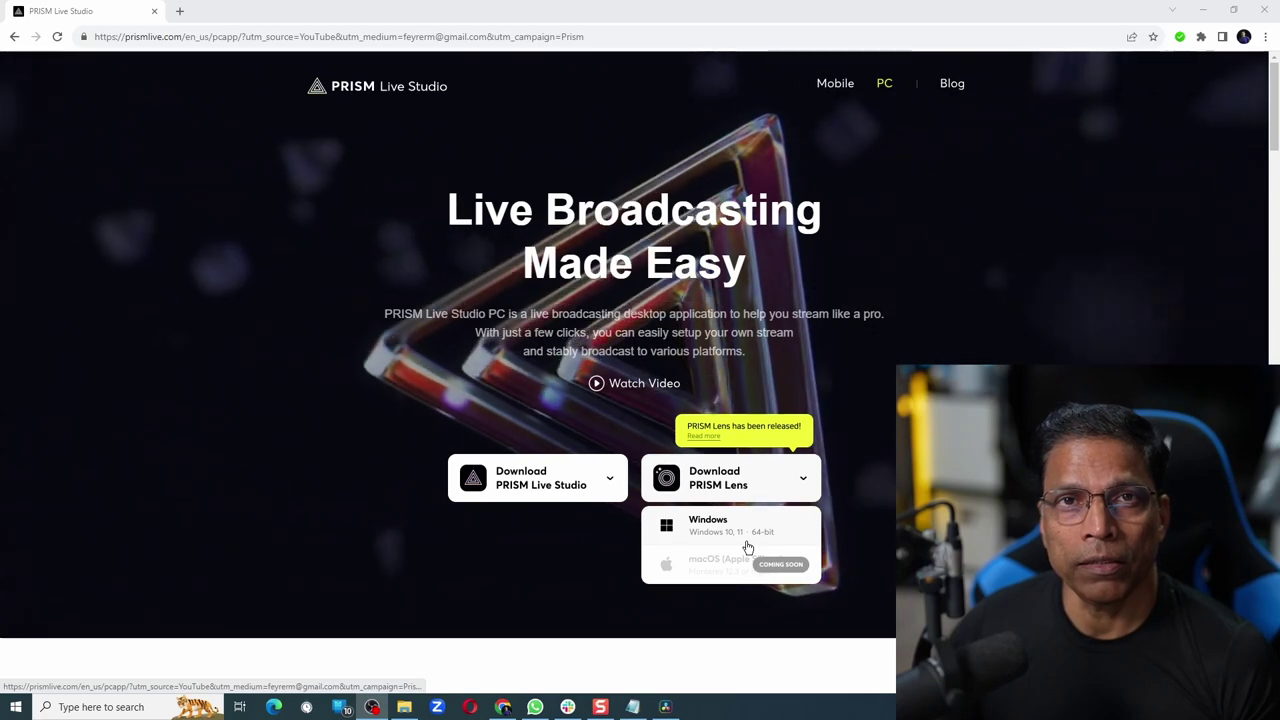
left_click(747, 547)
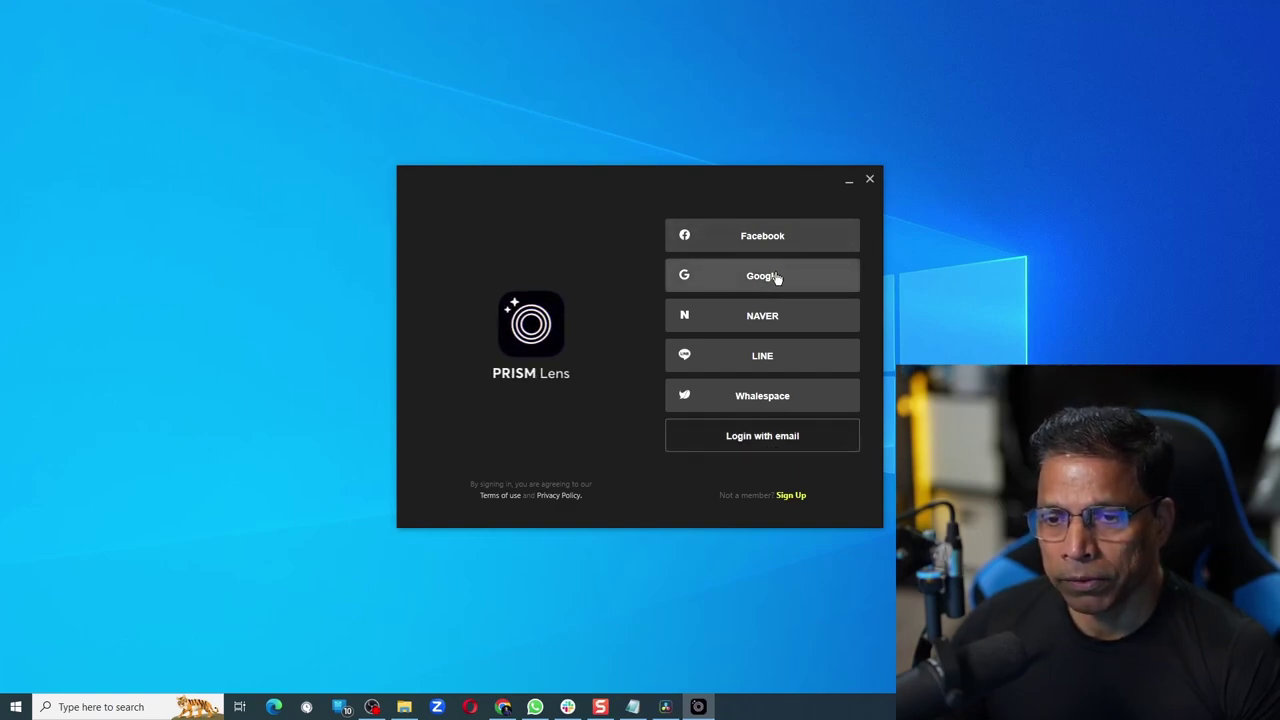
left_click(762, 276)
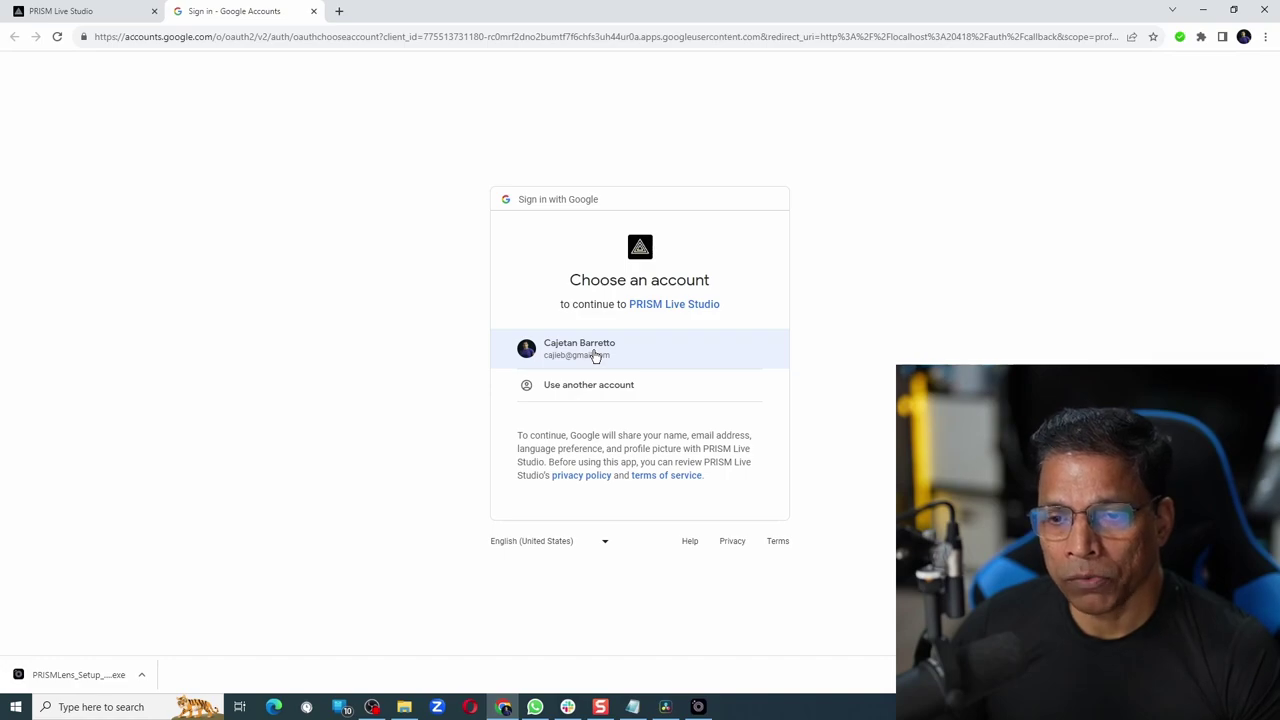
left_click(595, 357)
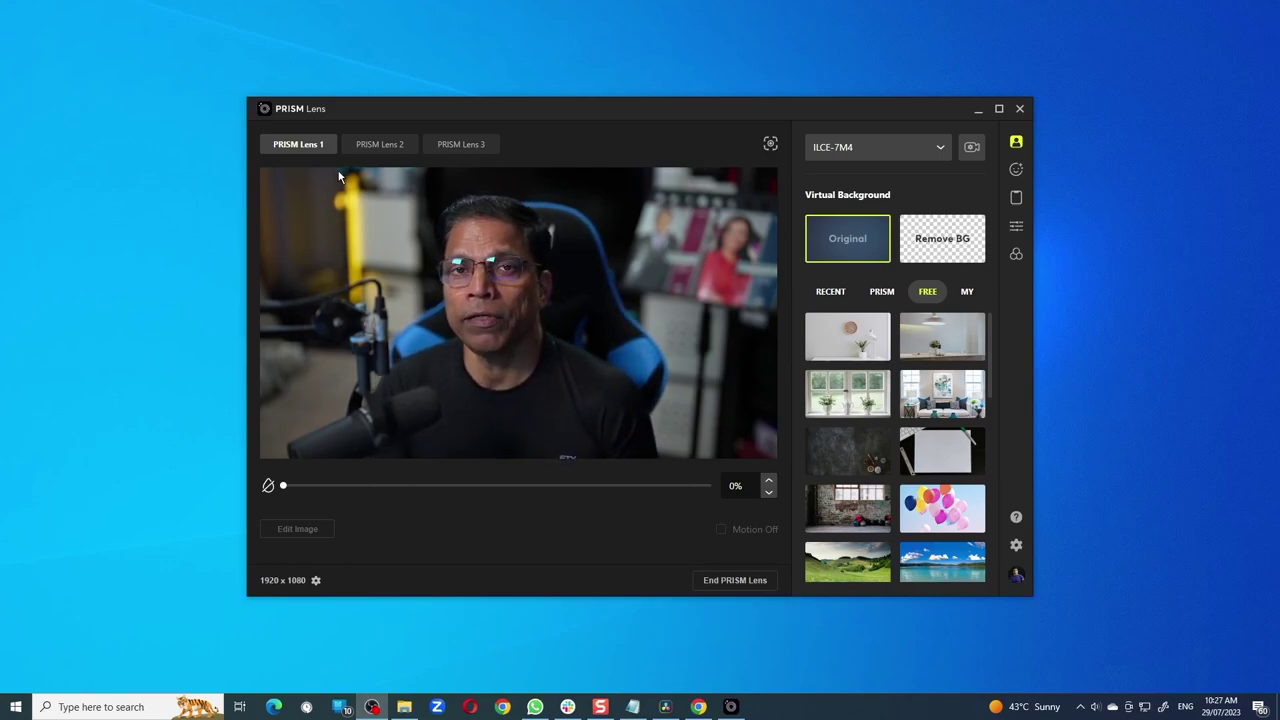
- Choose ILCE-7M4 as the camera source and set its resolution to 1920 x 1080 in the camera device properties
left_click(905, 156)
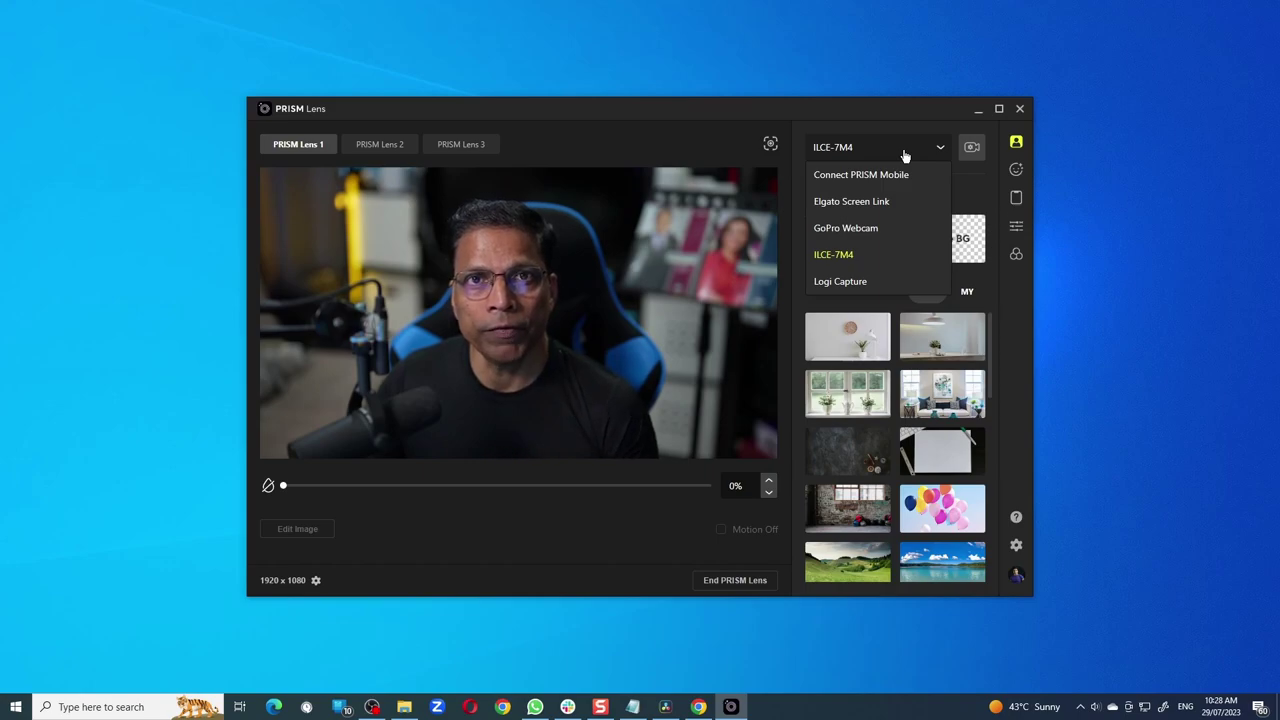
left_click(852, 257)
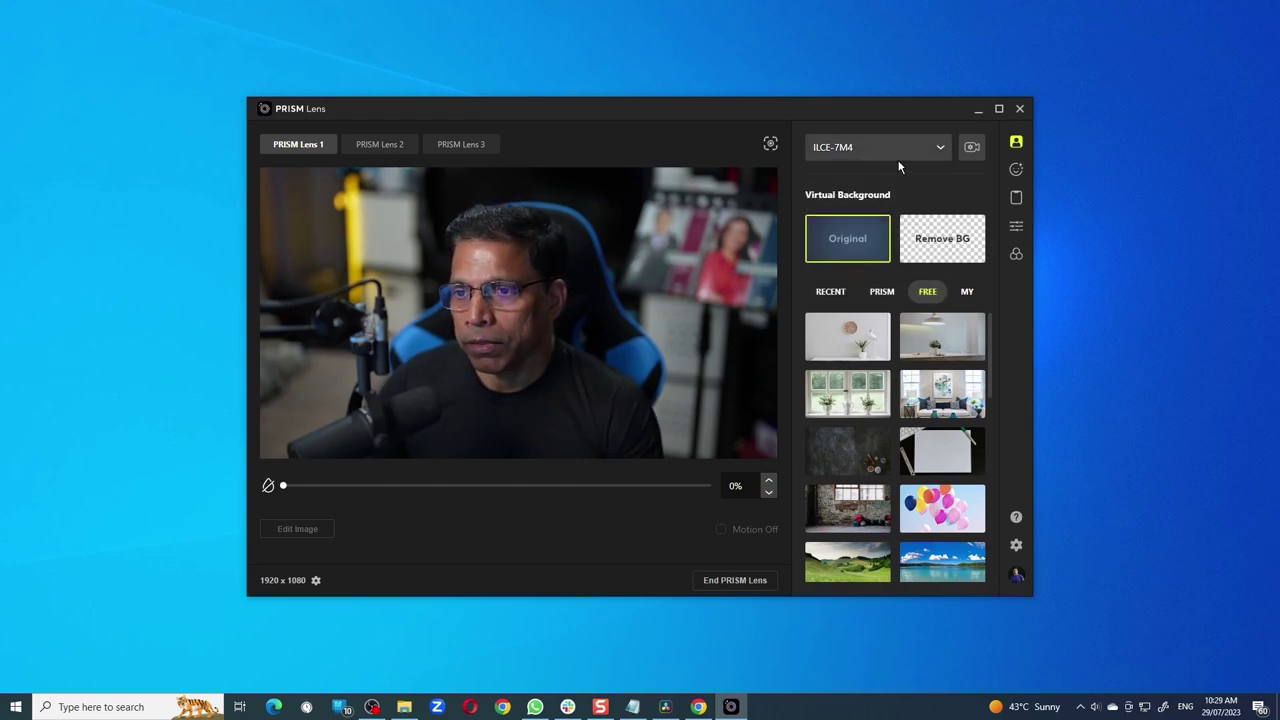
left_click(971, 148)
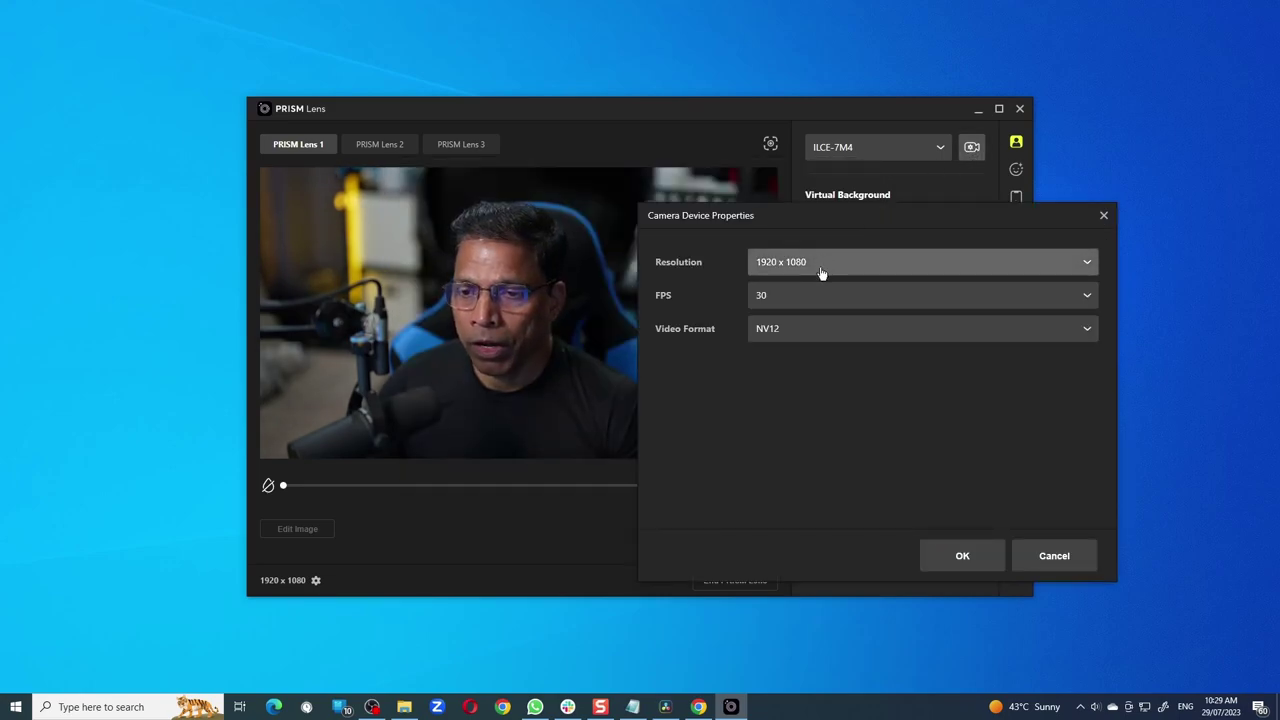
left_click(825, 268)
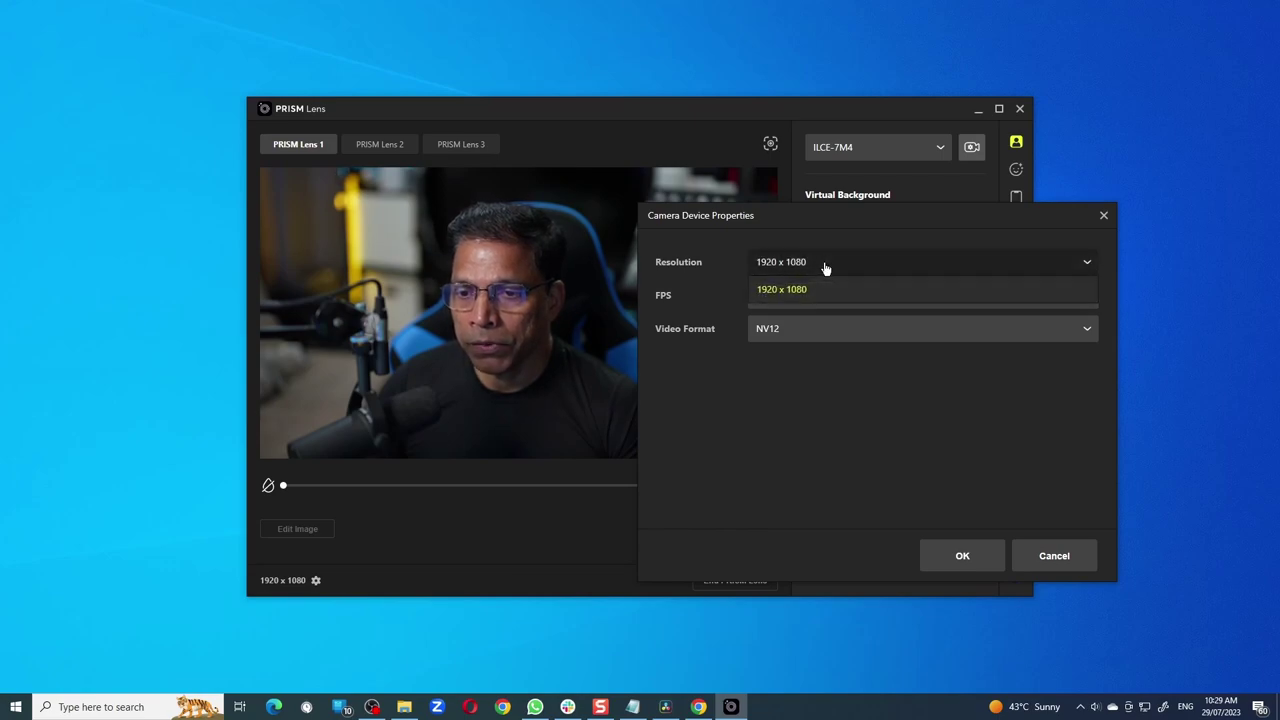
left_click(782, 289)
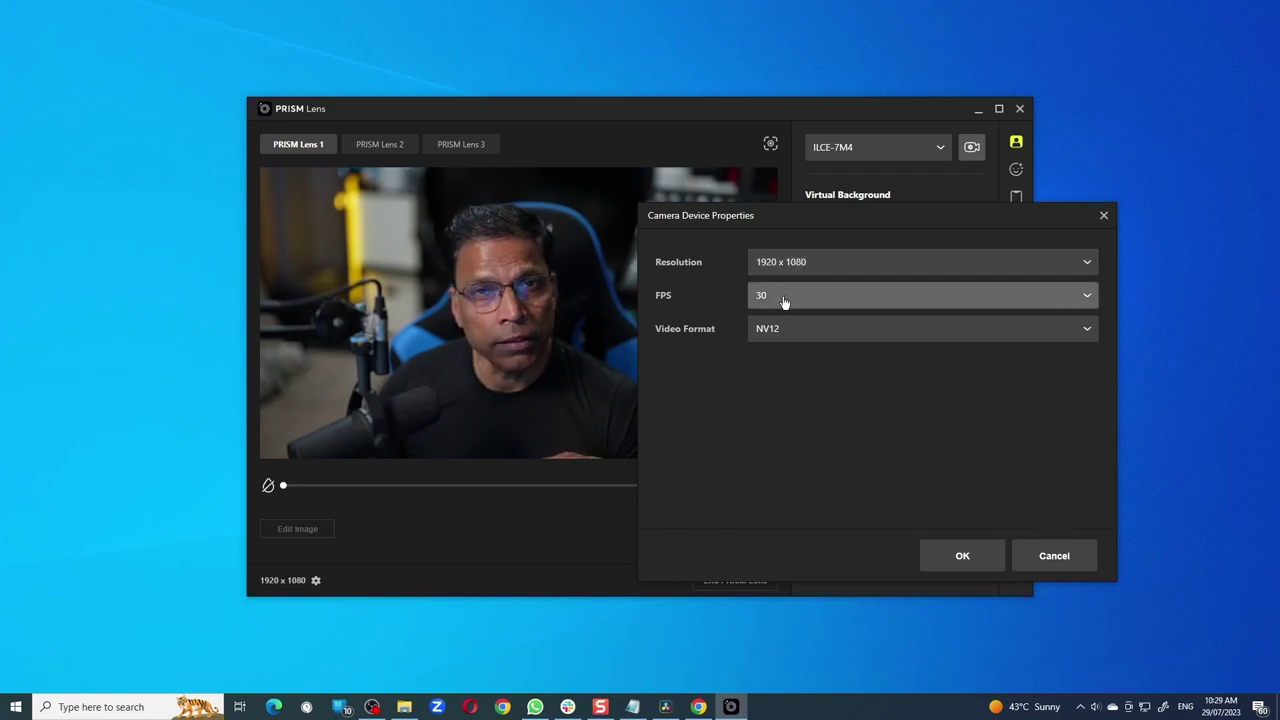
left_click(962, 558)
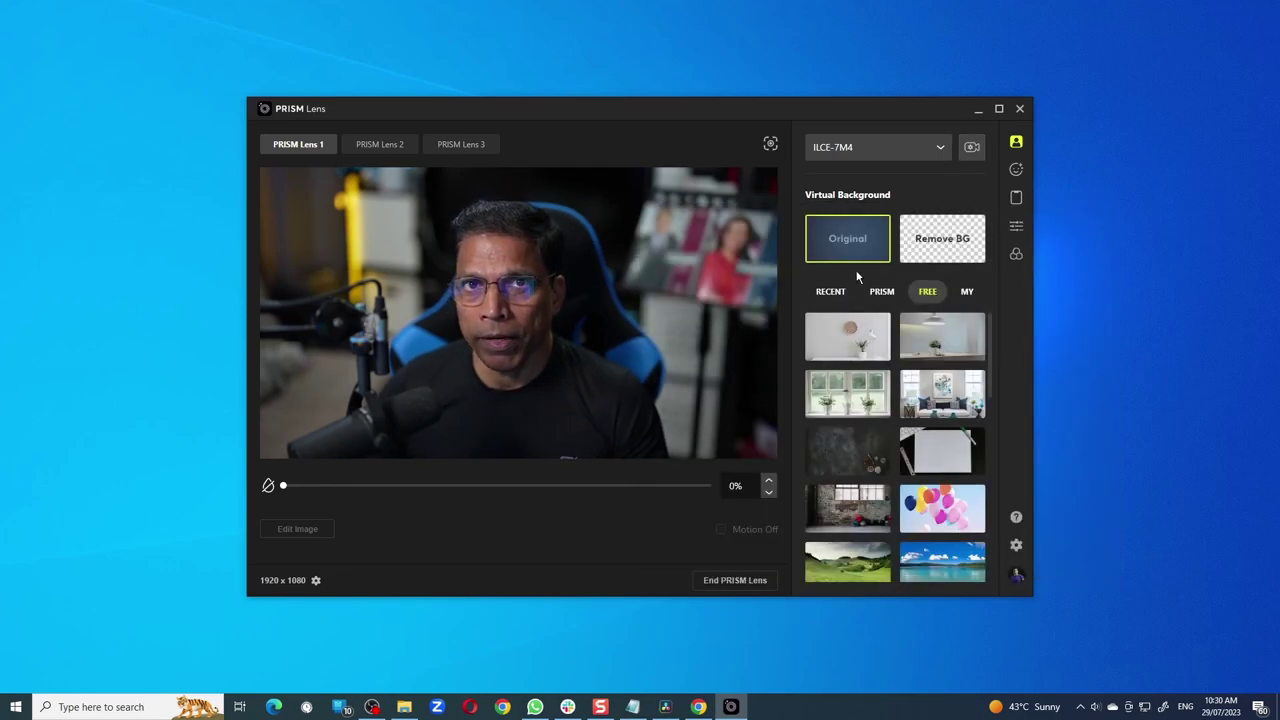
- Try background removal, the free living-room image and the animated PRISM backdrops as the virtual background
left_click(960, 252)
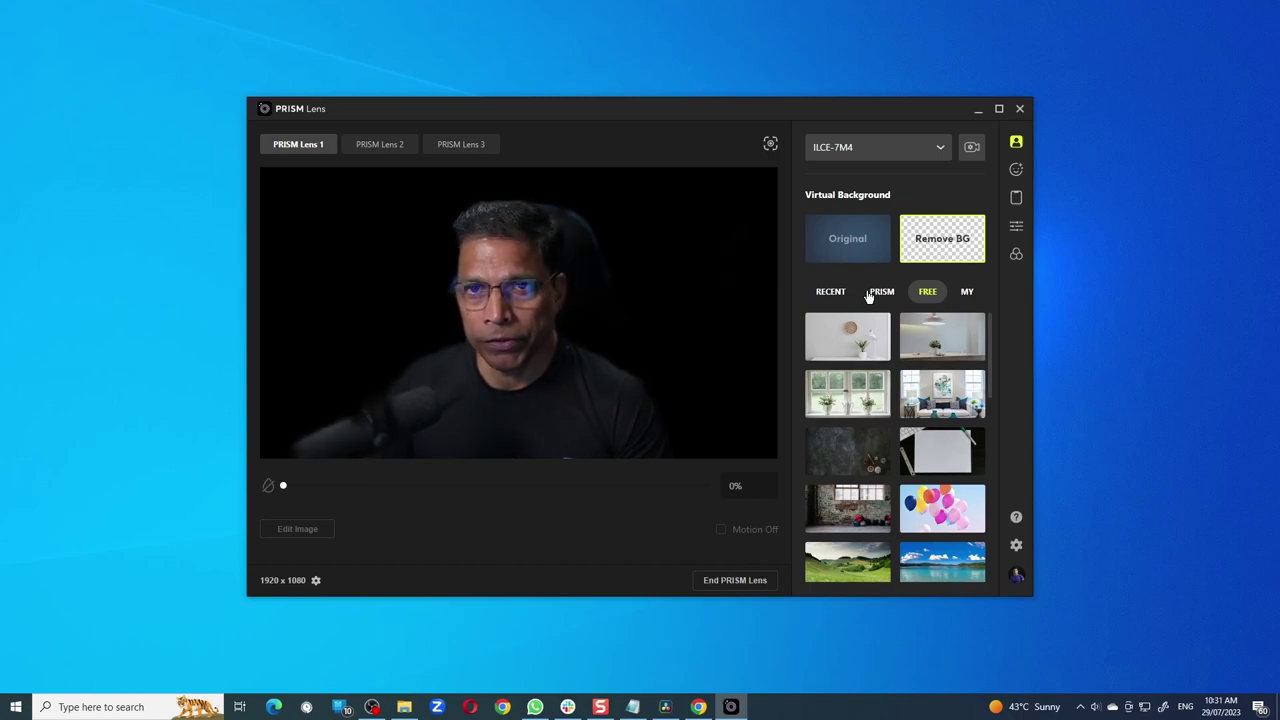
left_click(952, 402)
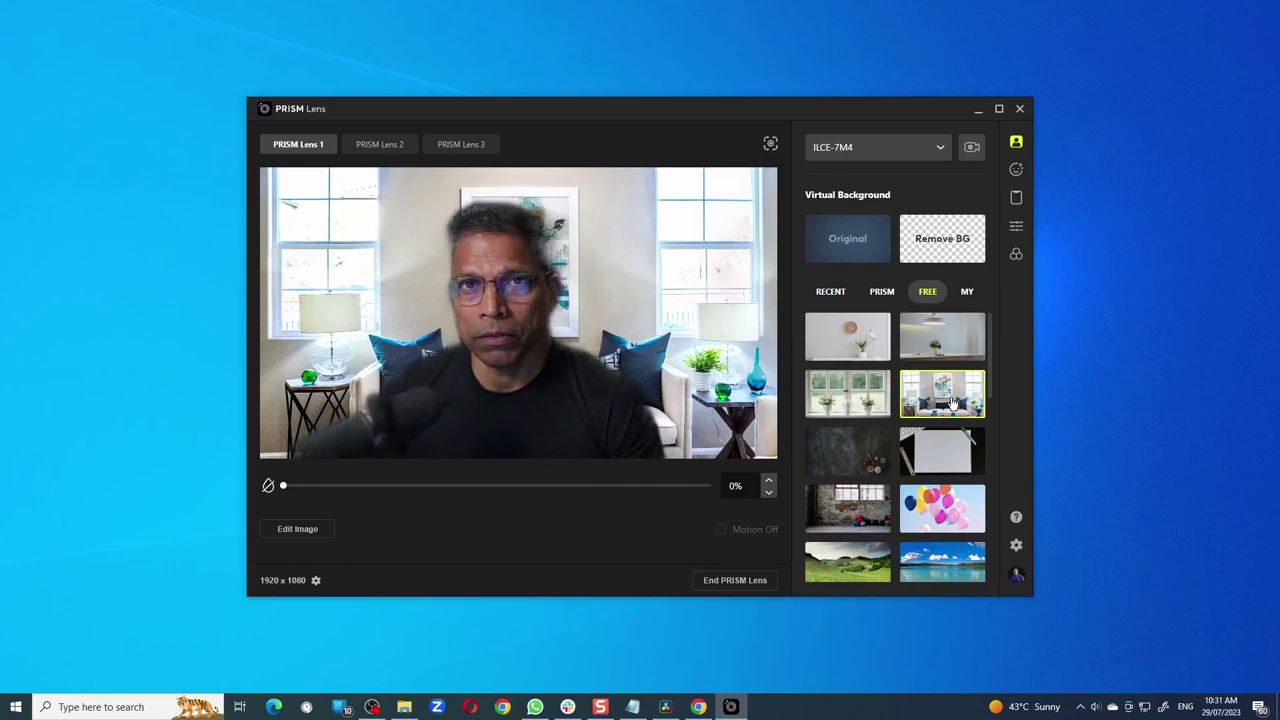
left_click(883, 293)
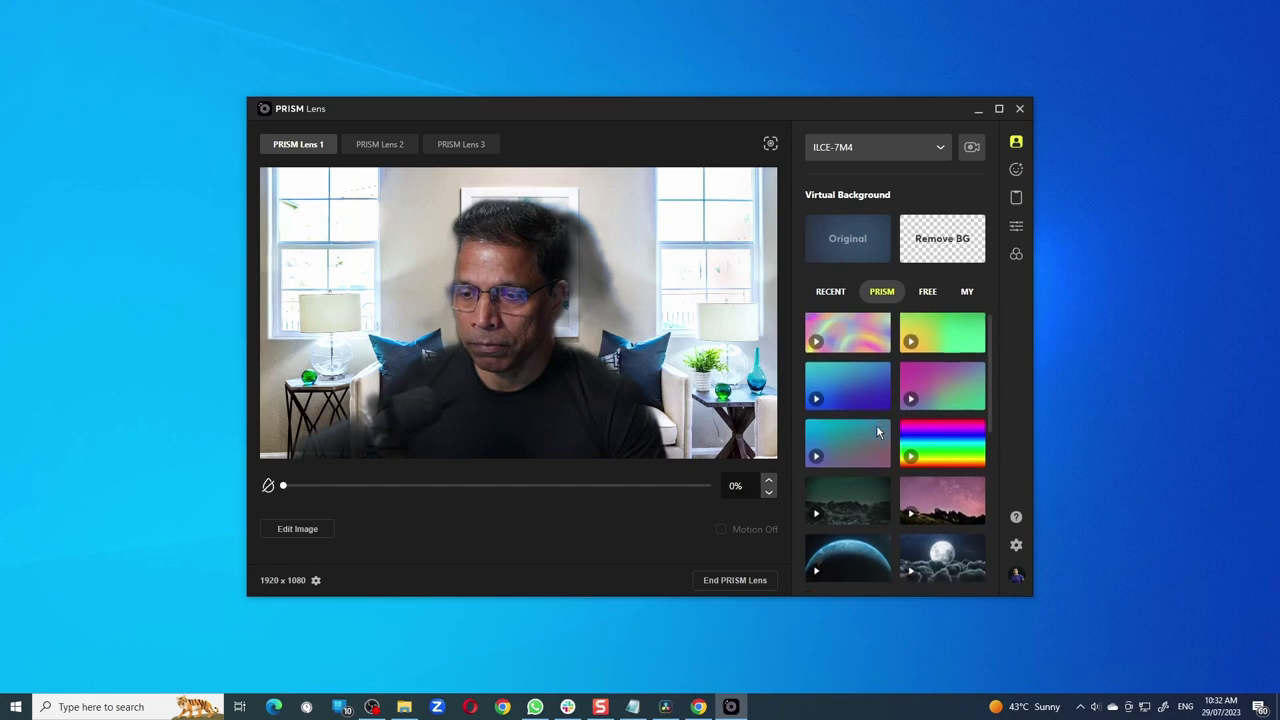
scroll(868, 428, "down", 3)
left_click(851, 436)
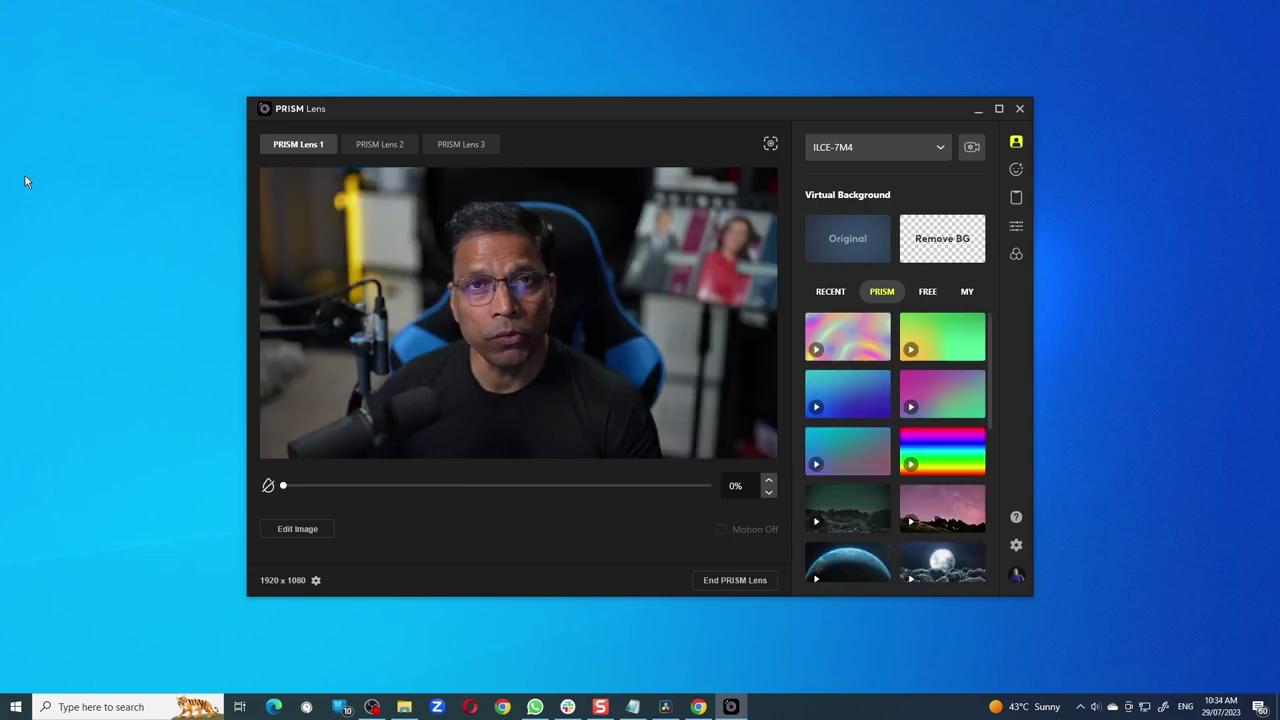
- Add the image 01-White-Standby or Timing.png as a custom virtual background
left_click(965, 291)
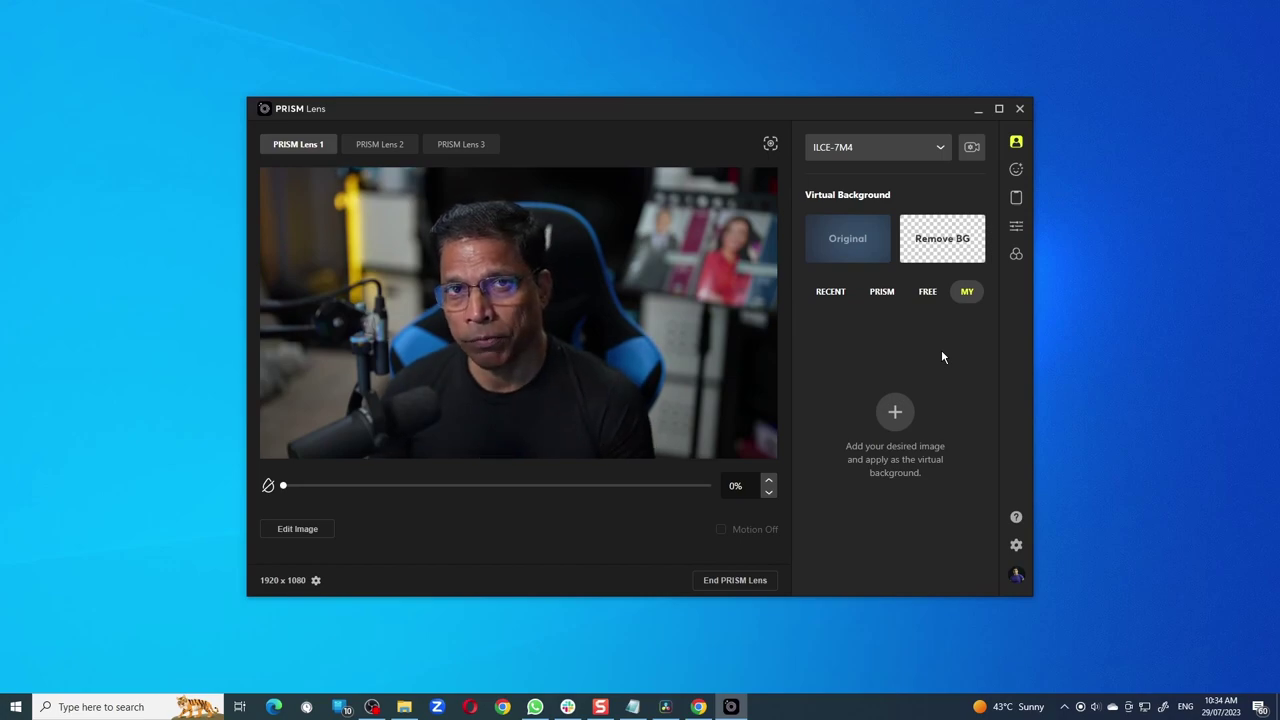
left_click(900, 420)
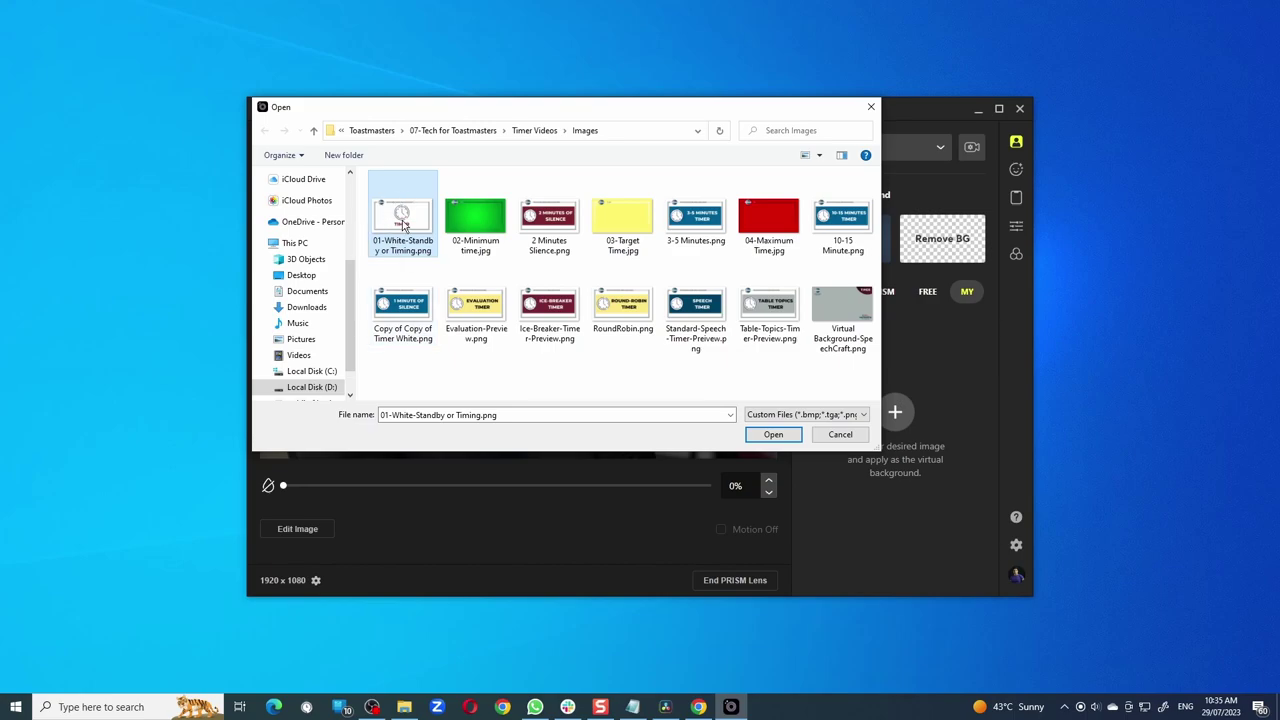
left_click(779, 444)
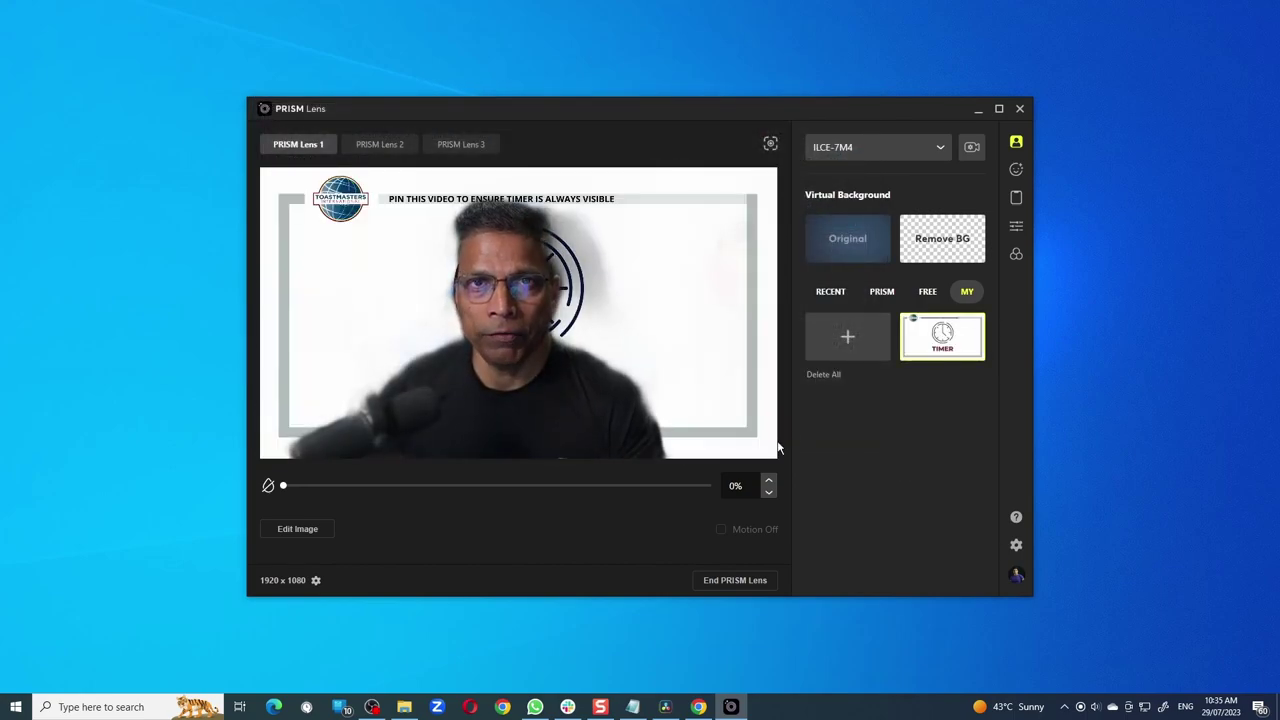
- Add the video Table-Topics-Timer-720p-With-Timecode.mp4 as a custom virtual background
left_click(843, 345)
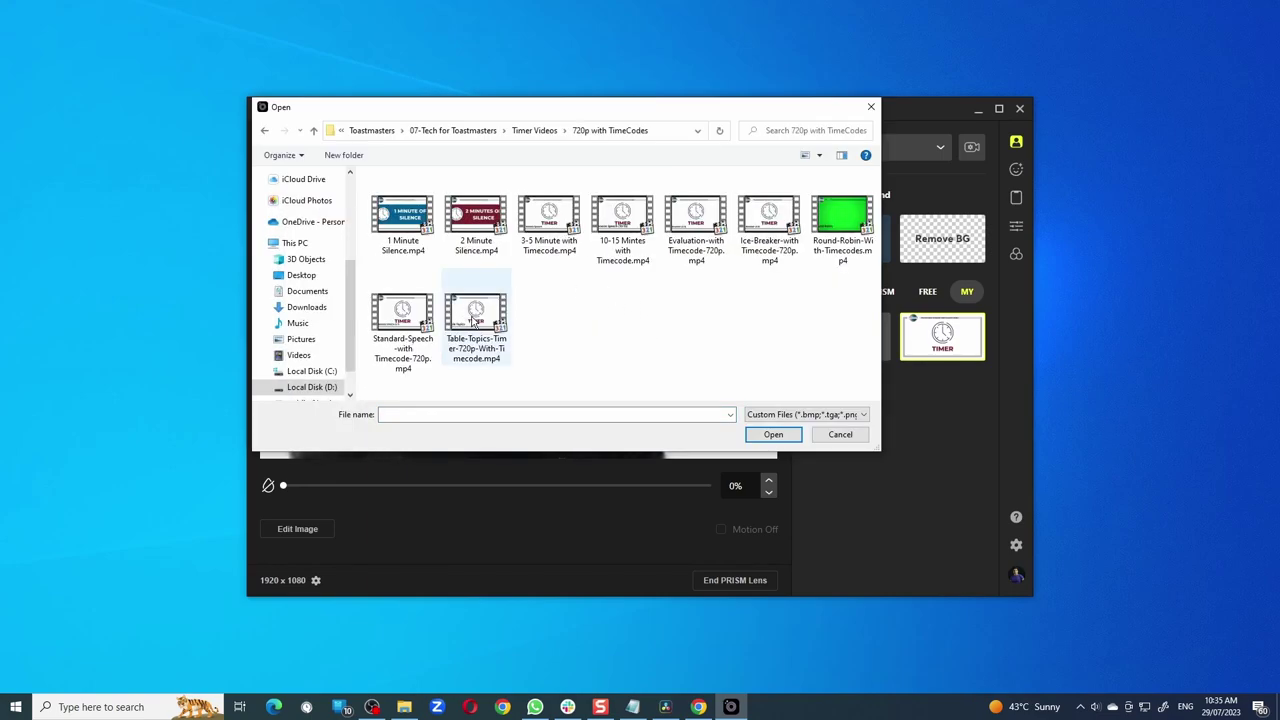
left_click(474, 320)
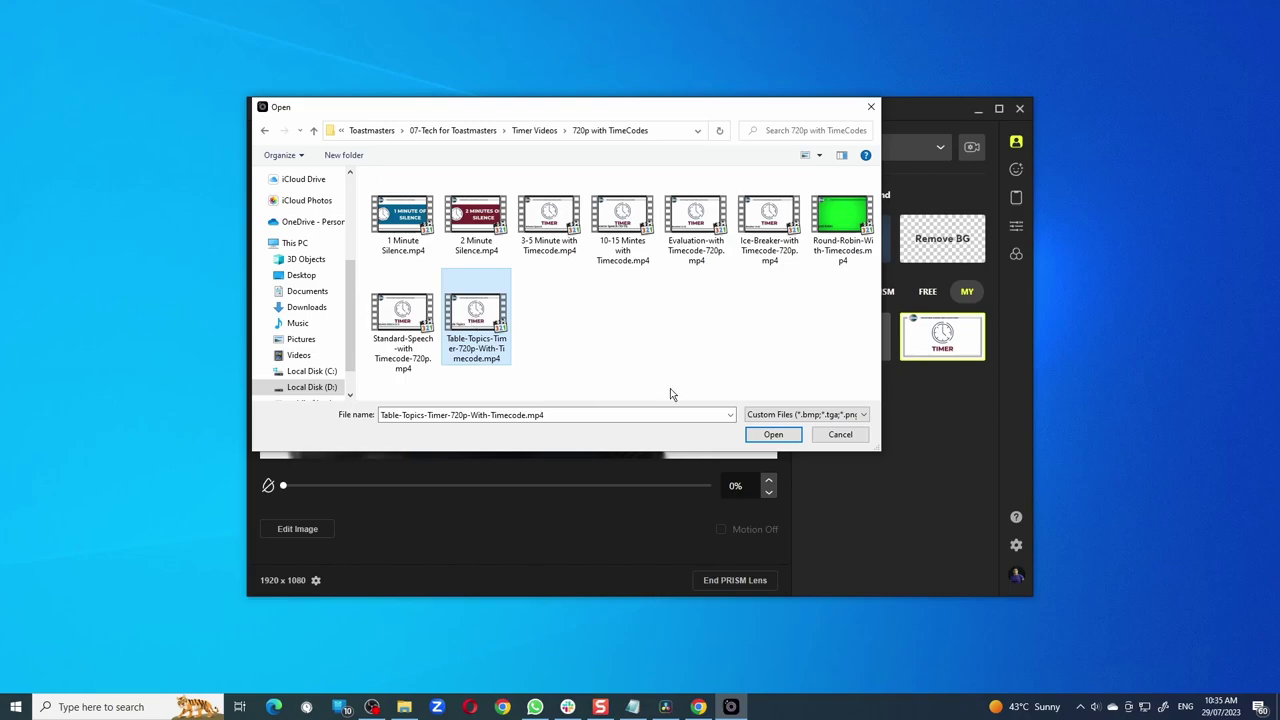
left_click(786, 441)
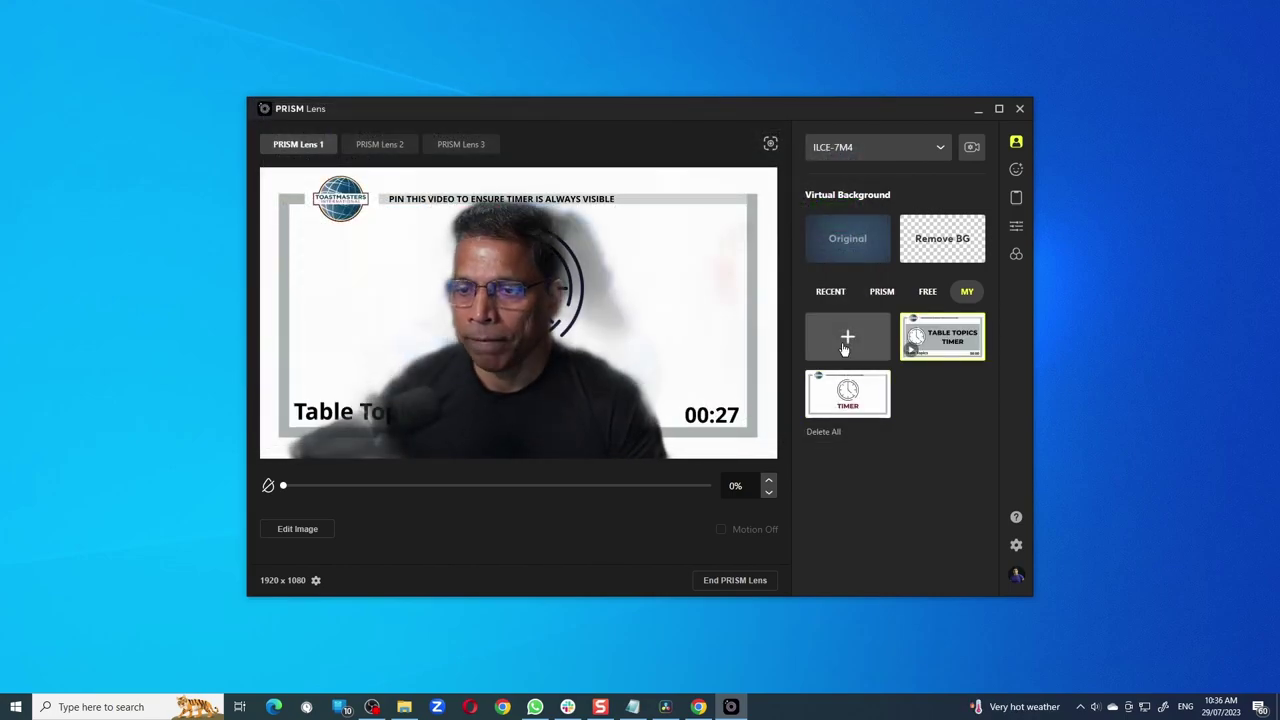
- Add the video 3-5 Minute with Timecode.mp4 to the custom virtual backgrounds
left_click(847, 343)
left_click(548, 222)
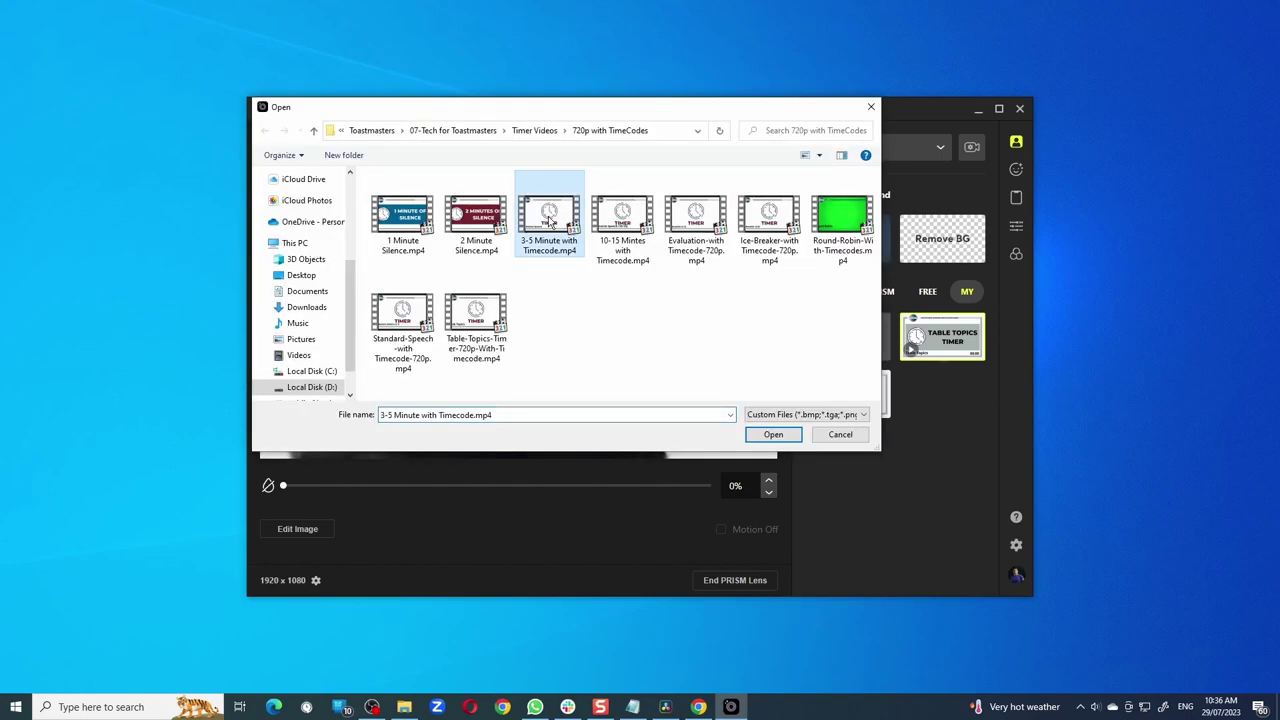
left_click(773, 433)
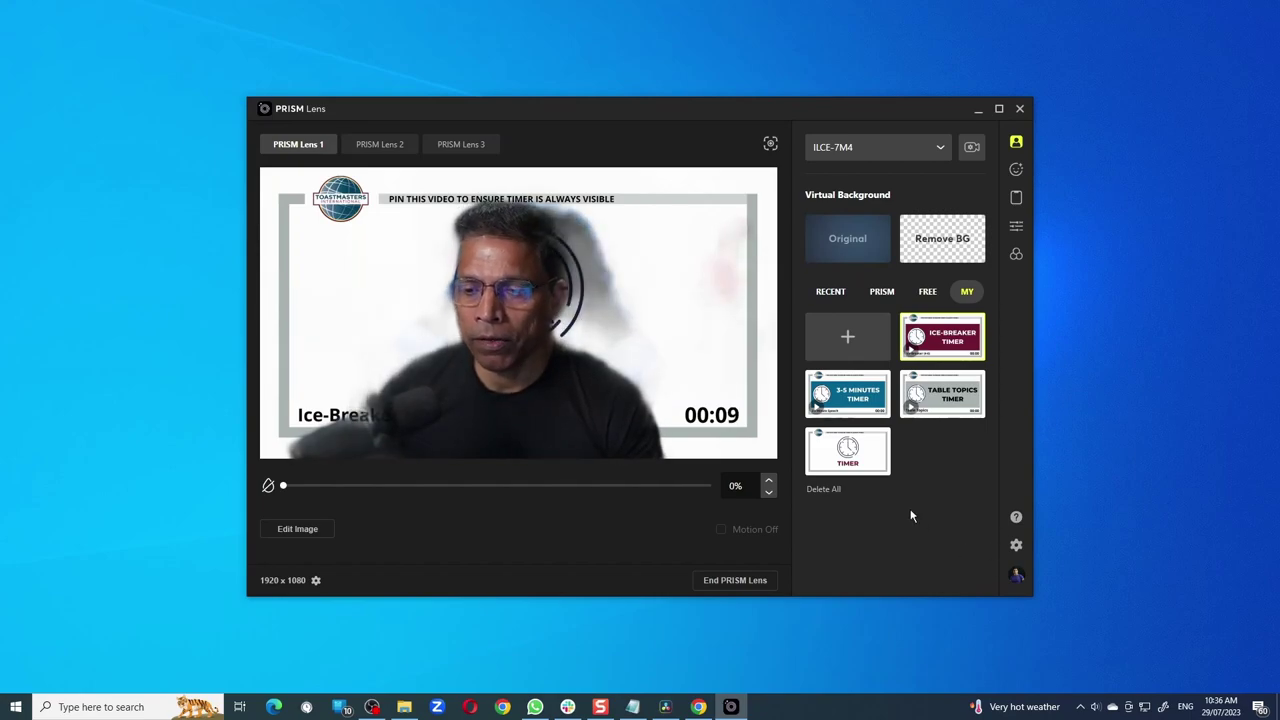
- Show the white standby Timer image as the background, followed by the 3-5 Minutes Timer video
left_click(871, 469)
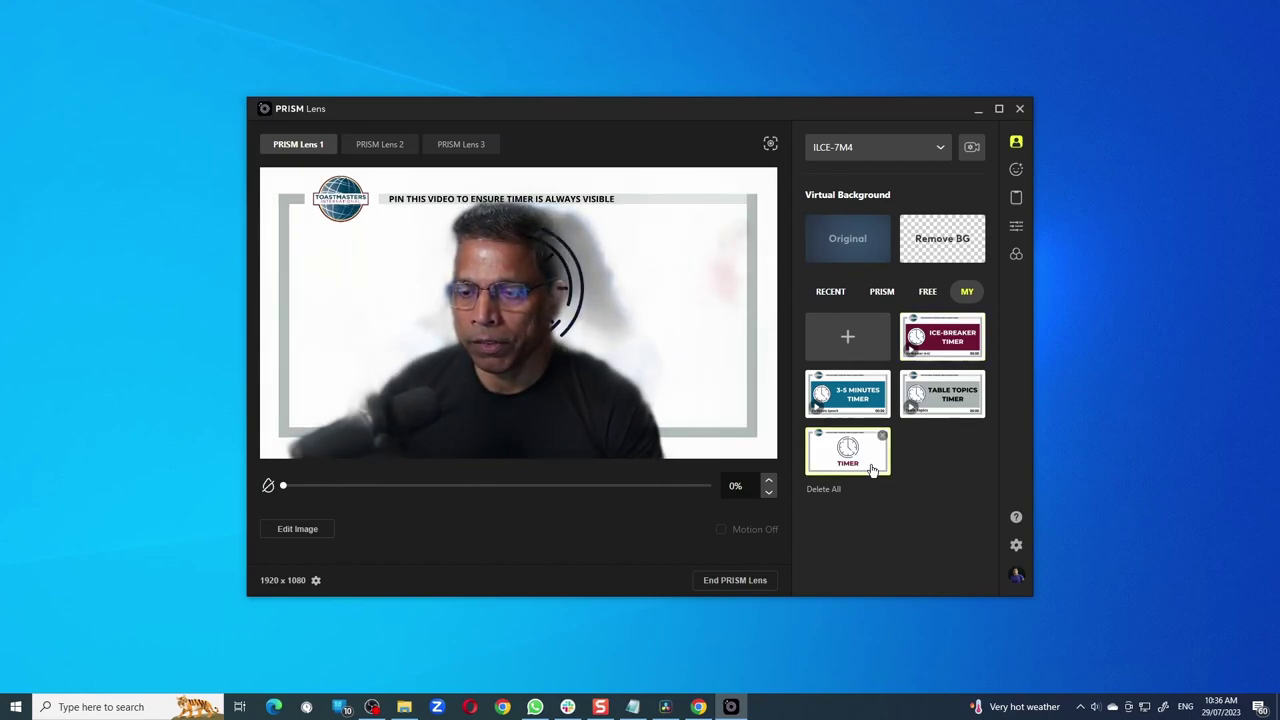
left_click(865, 389)
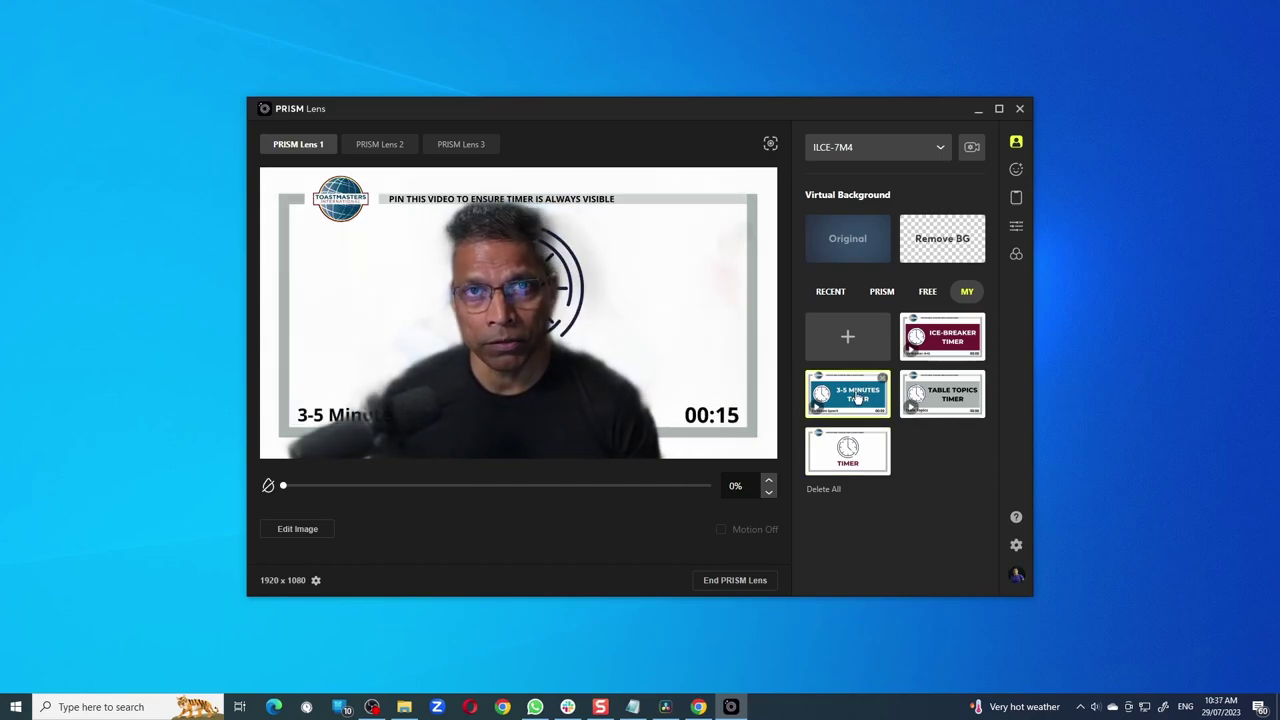
- Switch to Zoom, start a new meeting and select PRISM Lens 1 as its camera
key("alt+Tab")
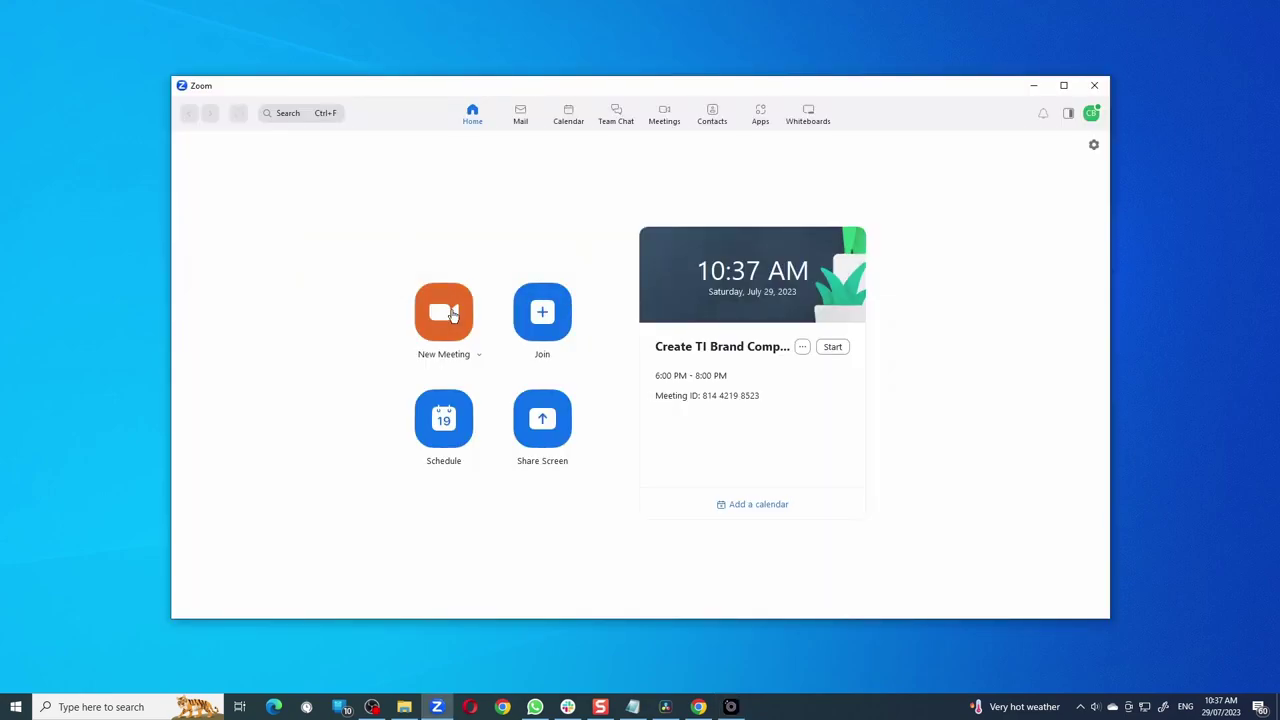
left_click(446, 312)
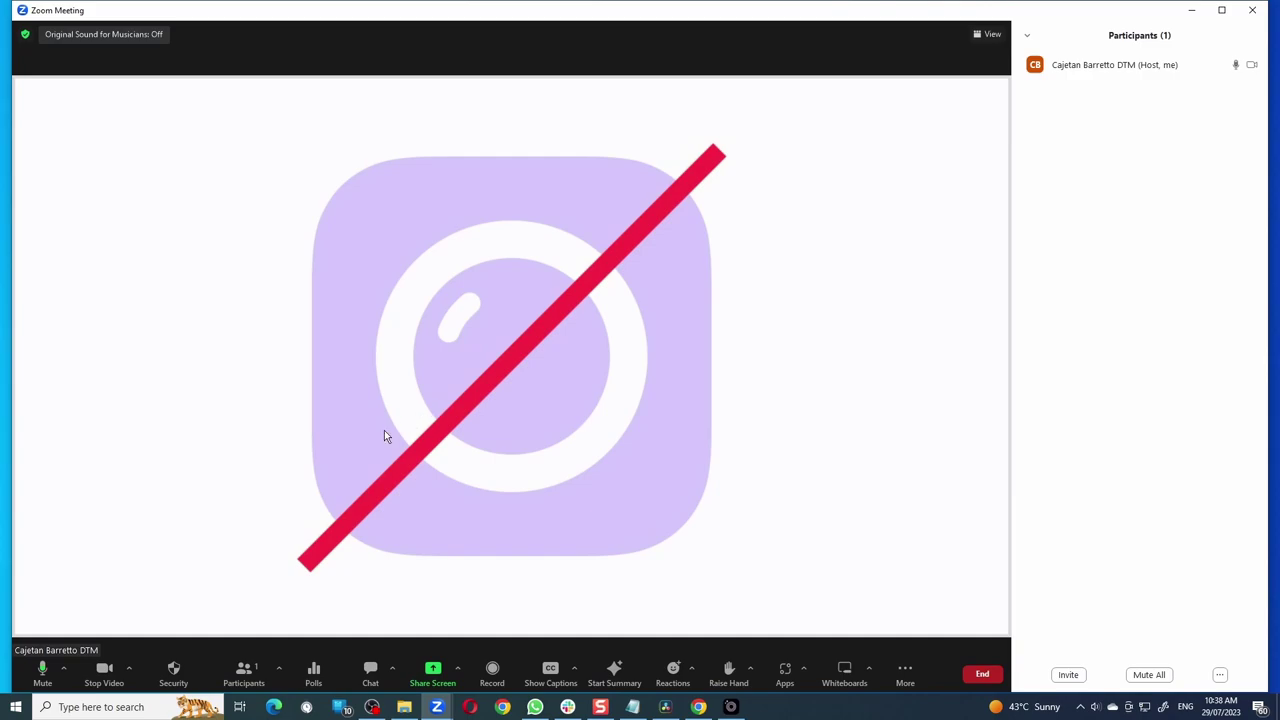
left_click(130, 670)
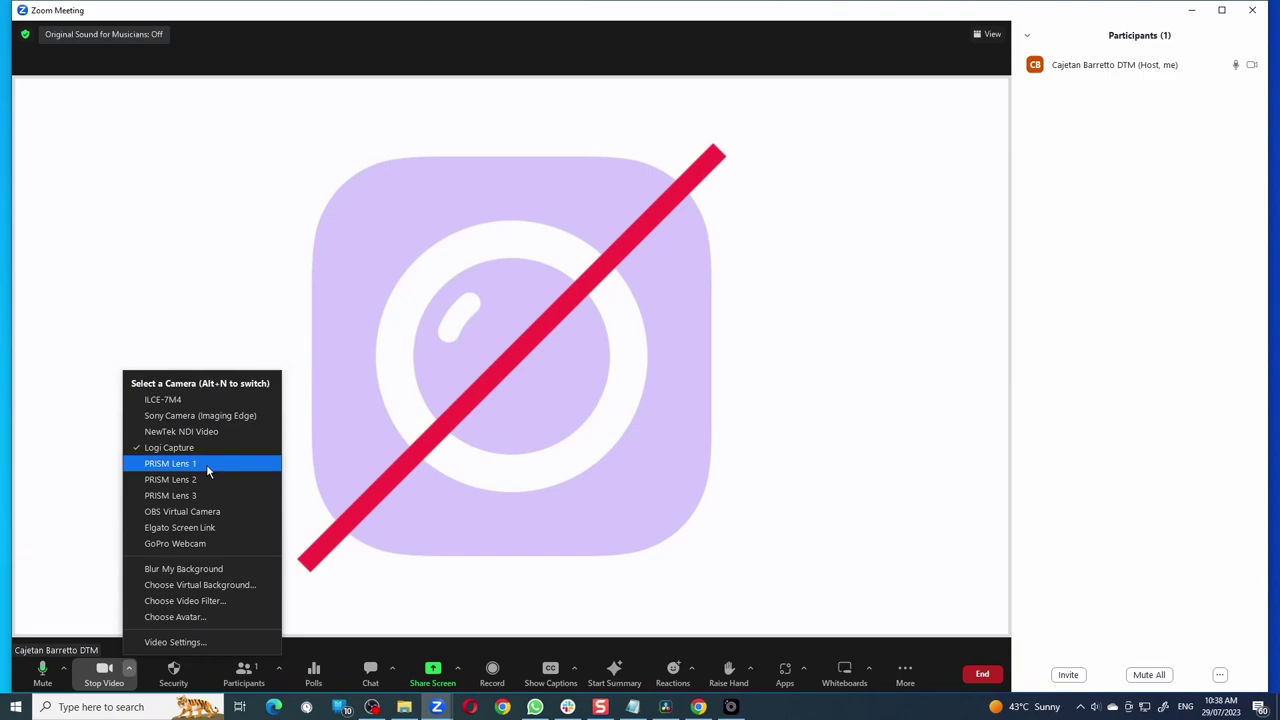
left_click(206, 464)
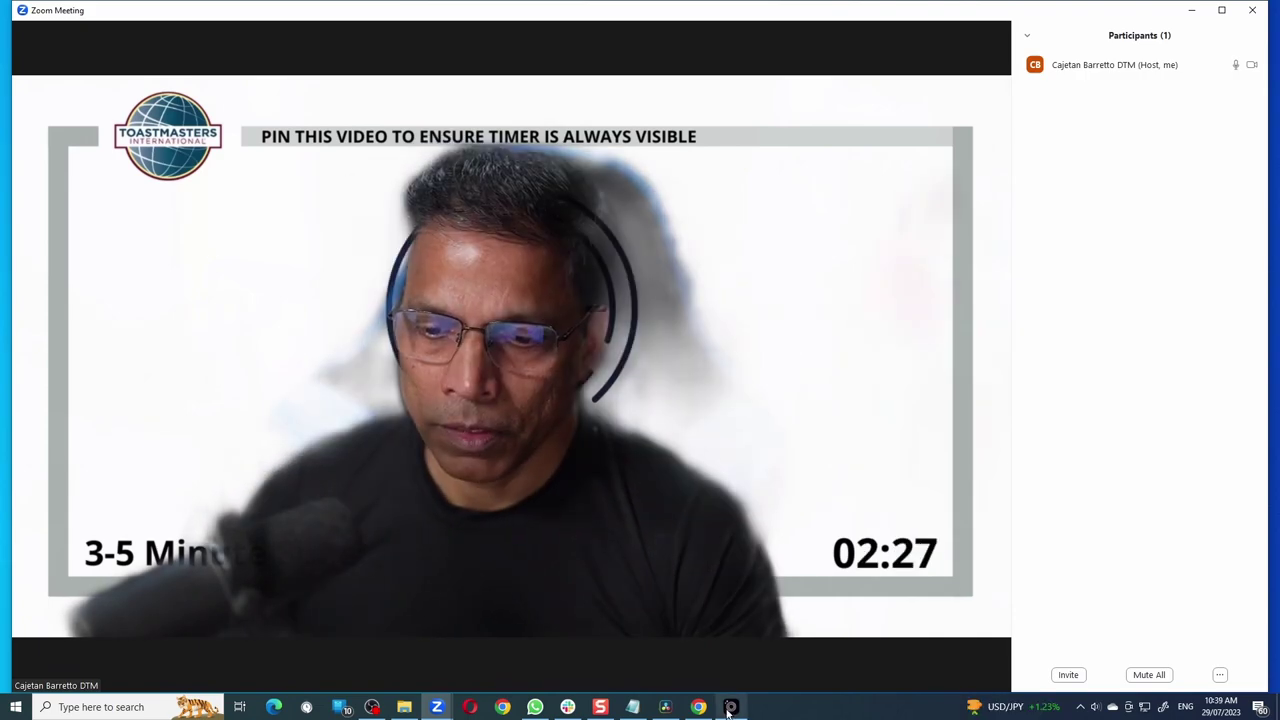
- Return to PRISM Lens and change the live background to the white Timer image, the Ice-Breaker Timer and finally the original background
left_click(731, 708)
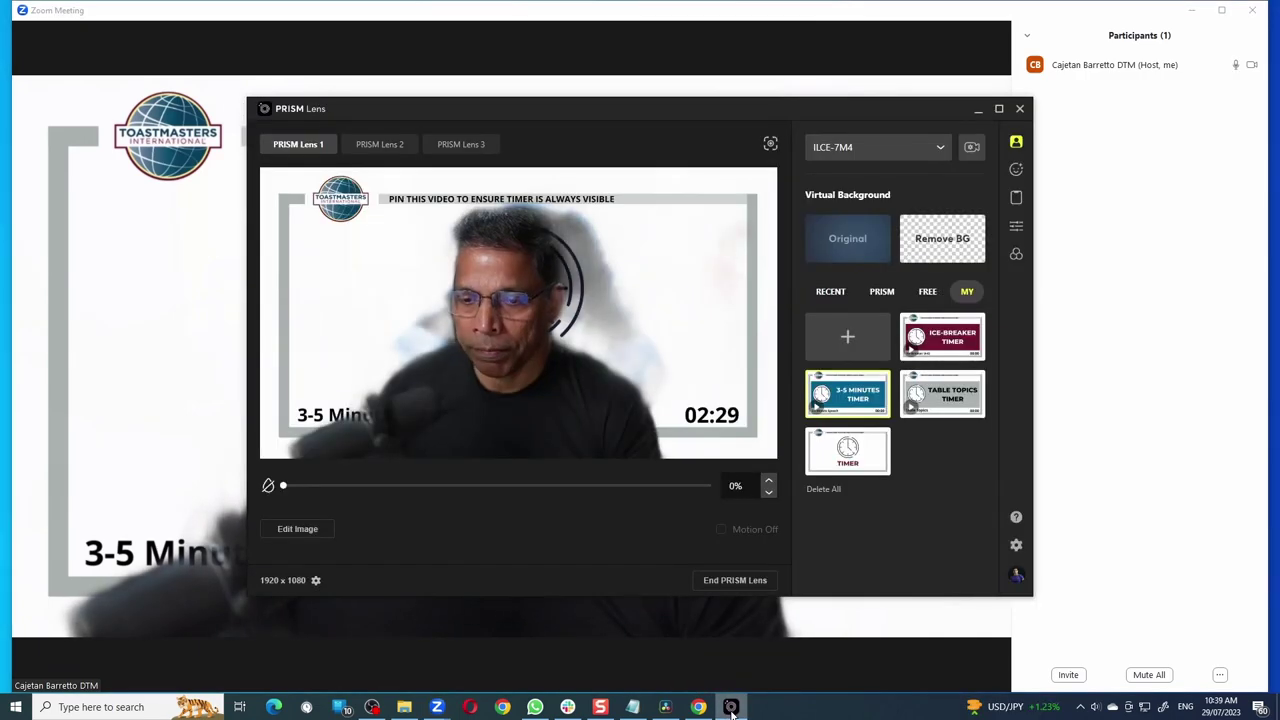
left_click(984, 487)
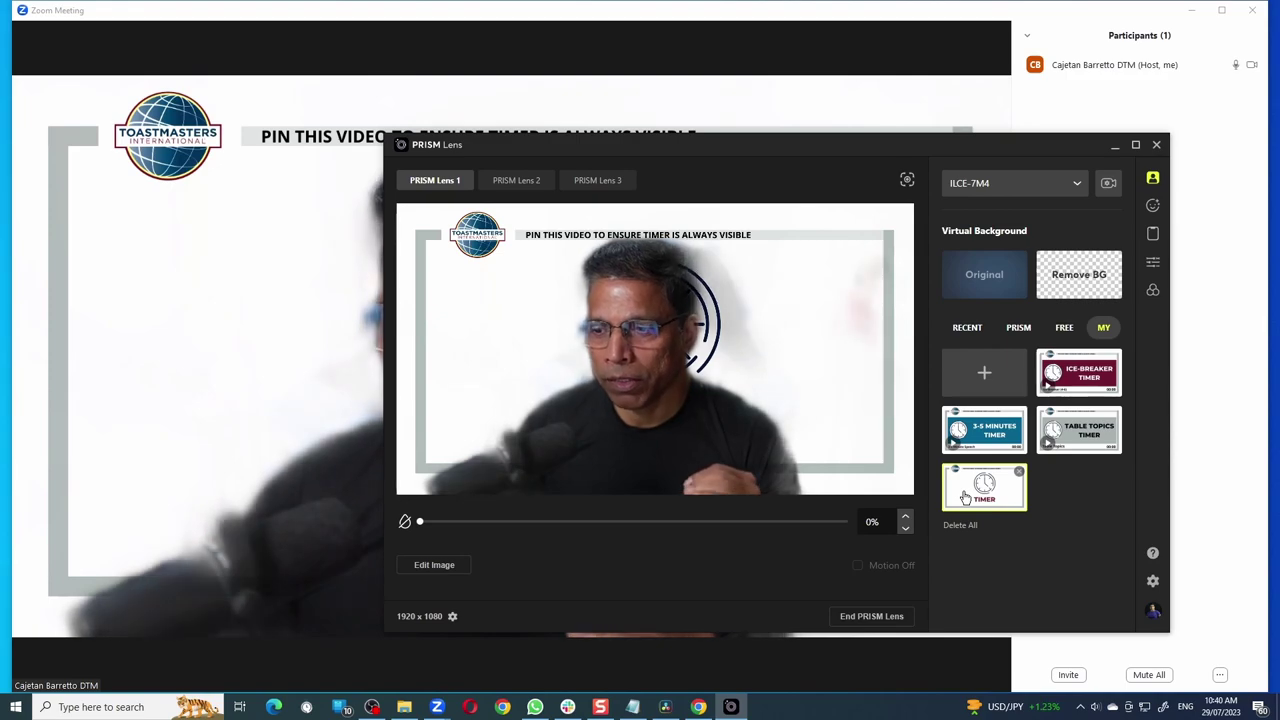
left_click(1088, 378)
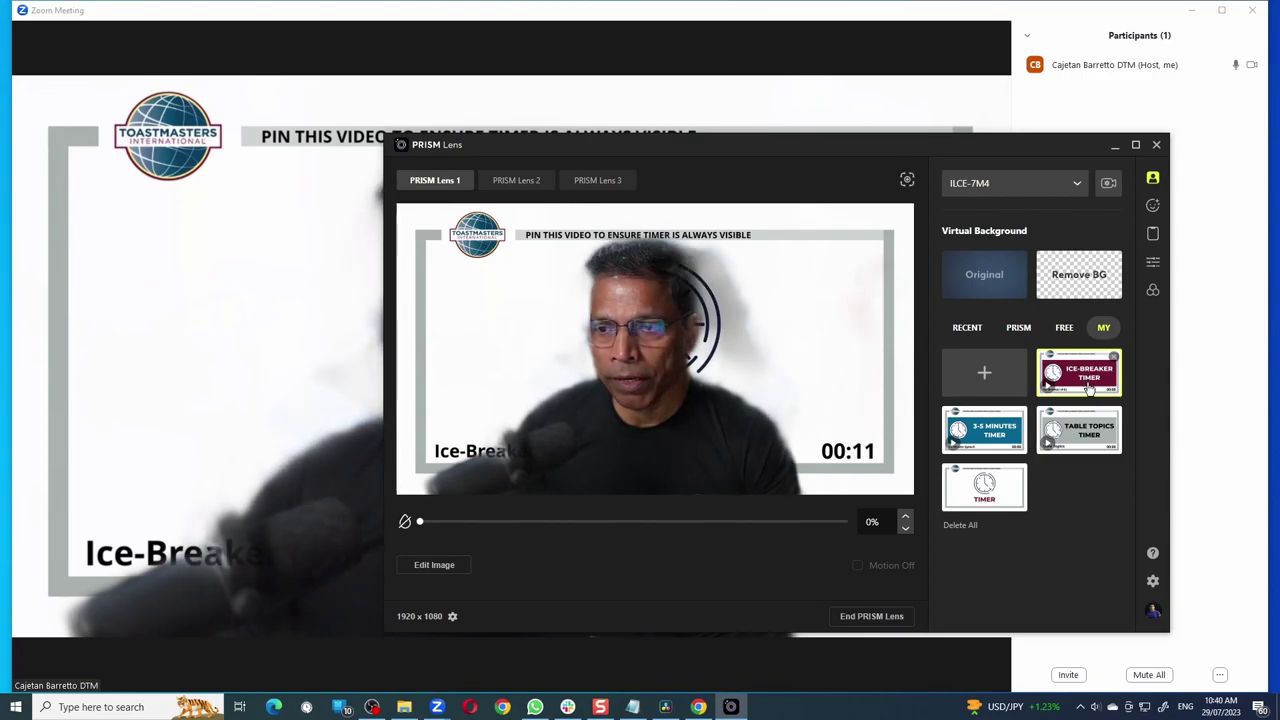
left_click(986, 281)
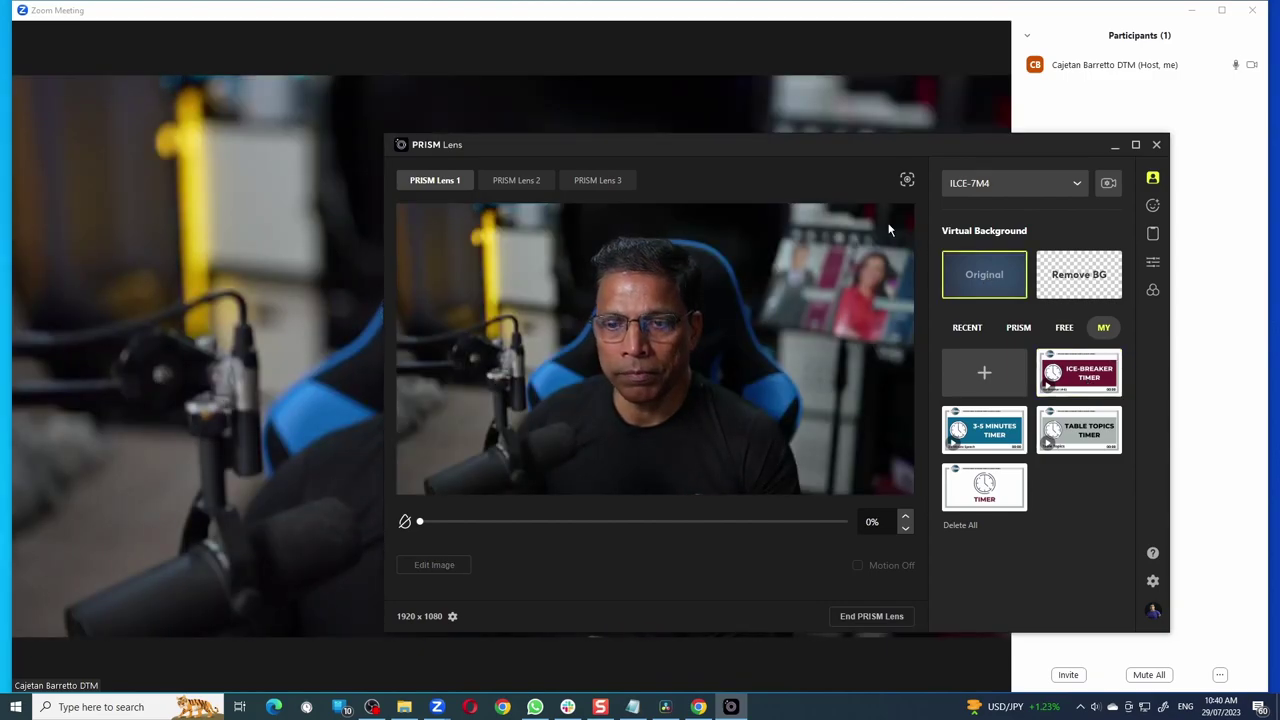
left_click_drag(797, 151, 812, 634)
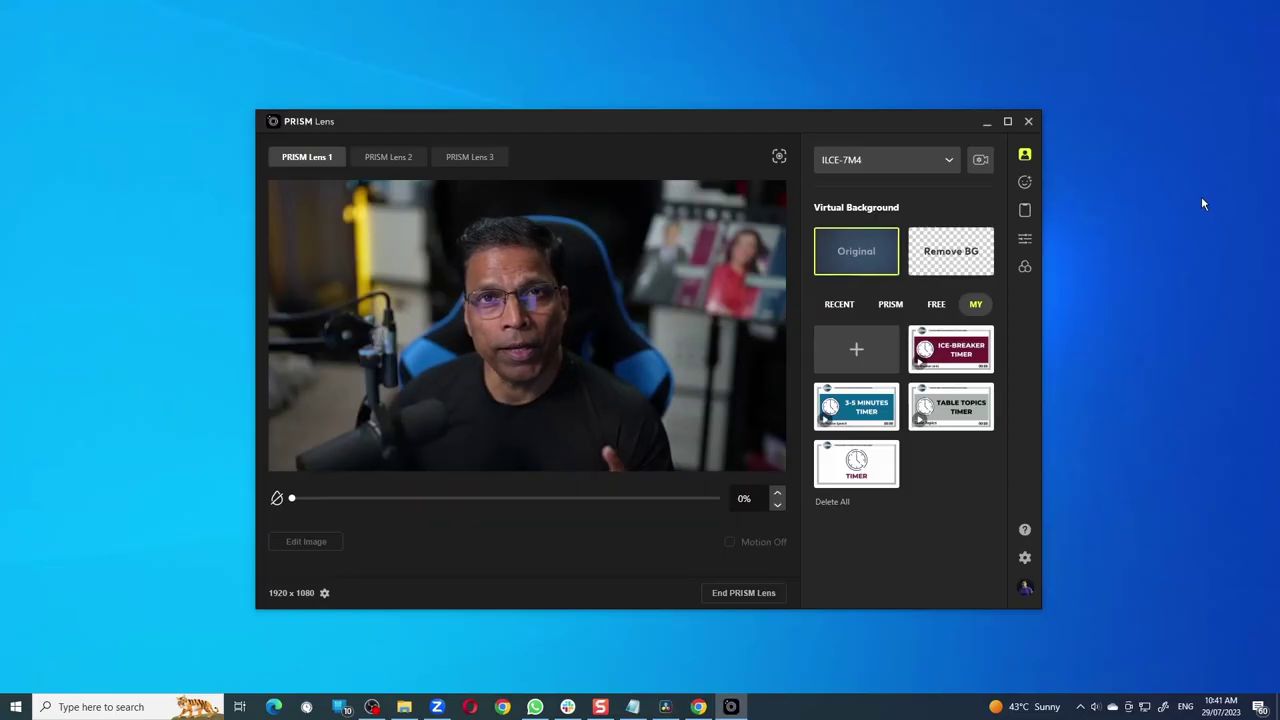
- Turn on the Beauty Effect for the PRISM Lens 1 camera feed
left_click(1025, 184)
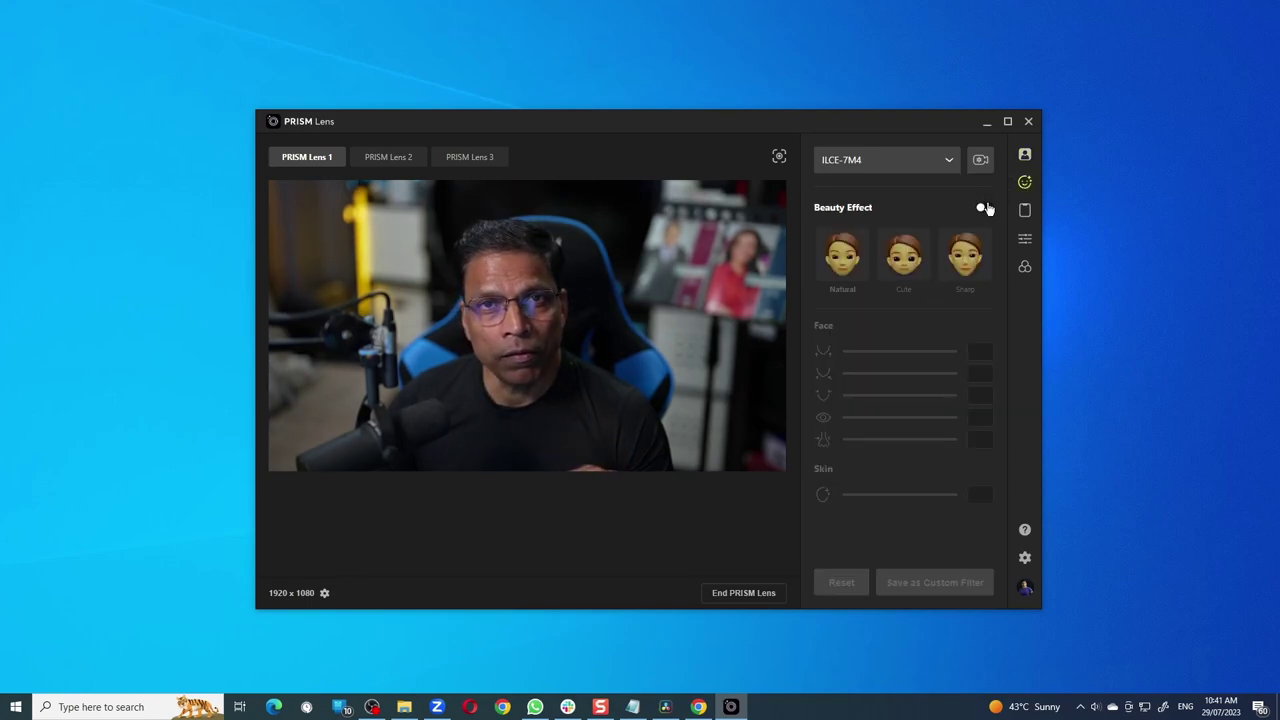
left_click(985, 207)
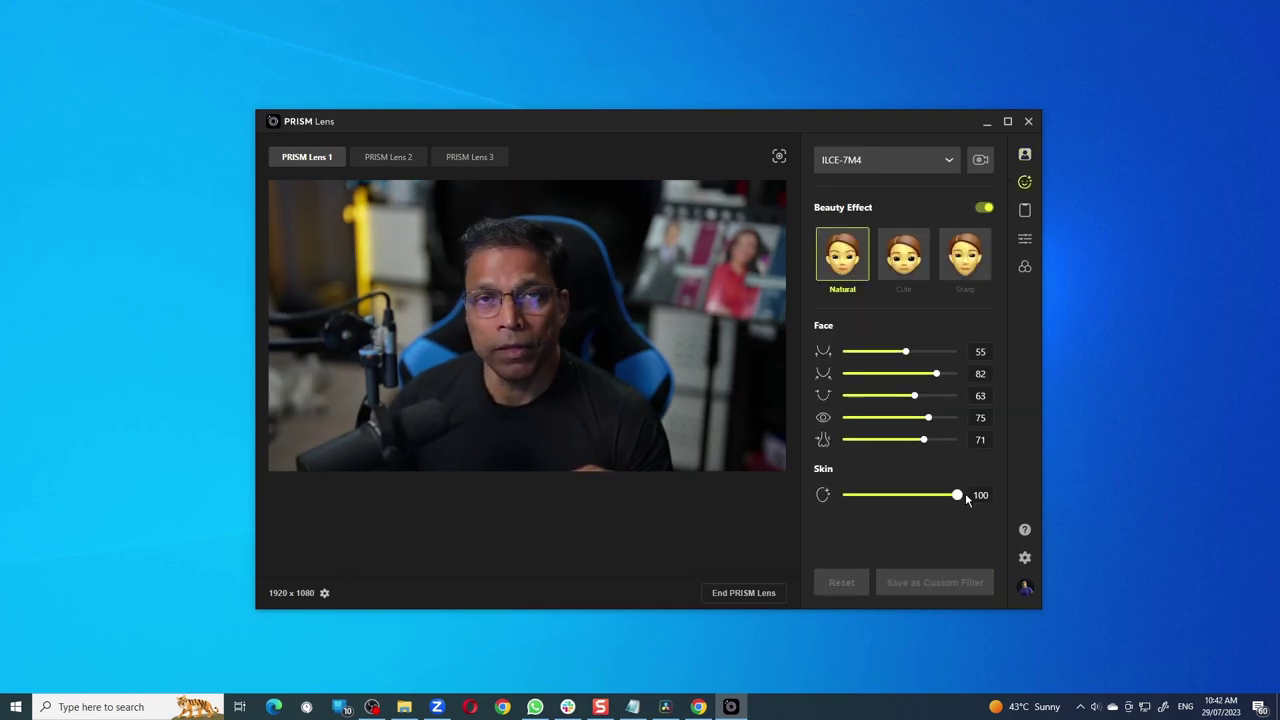
- Reduce the Skin value of the Natural beauty preset to 75 and turn the Beauty Effect off
mouse_move(957, 495)
left_mouse_down()
mouse_move(858, 496)
mouse_move(914, 498)
left_mouse_up()
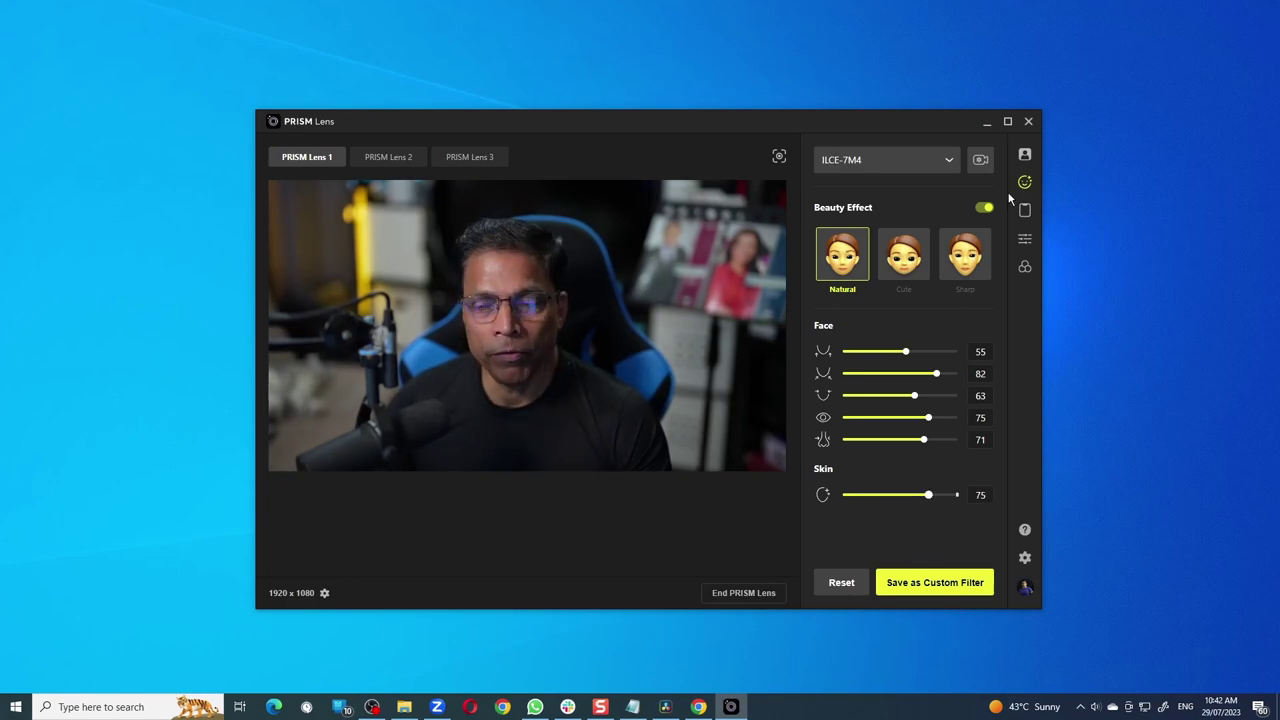
left_click(985, 209)
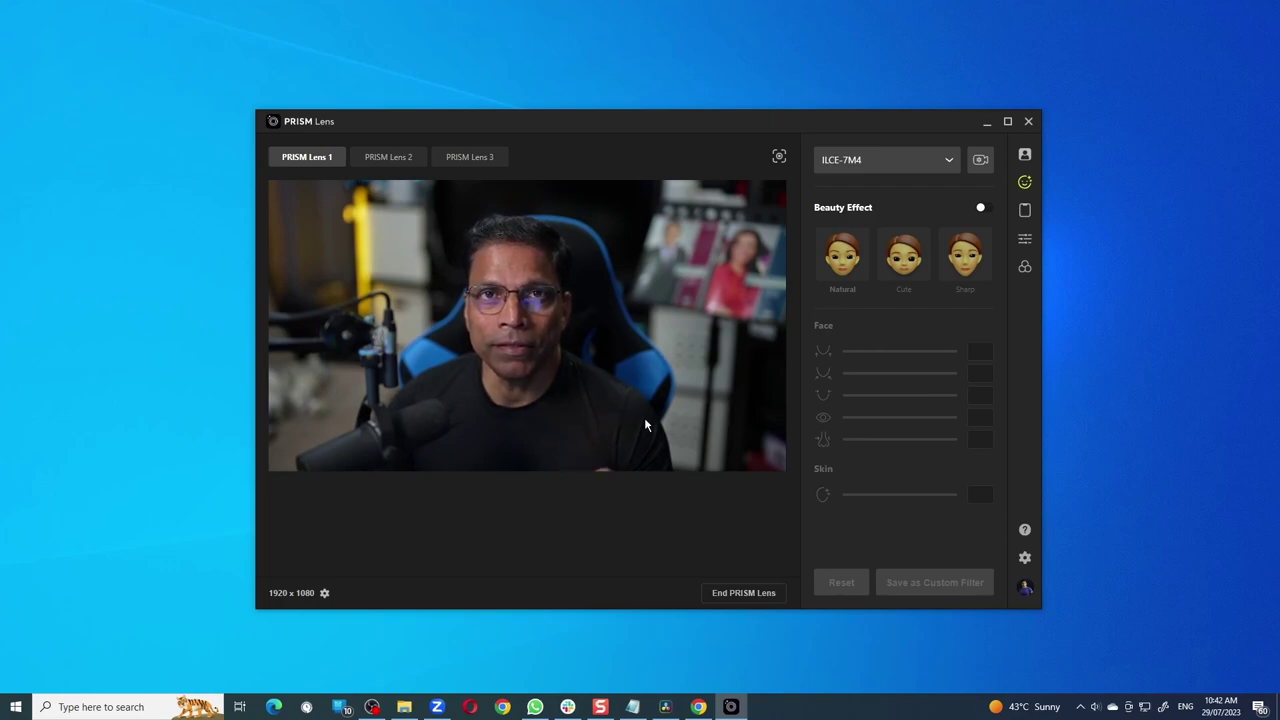
- In Color Correction, lower Saturation to -1.00, bring it back to -0.03, and try the Contrast adjustment, ending at 0.00
left_click(1026, 240)
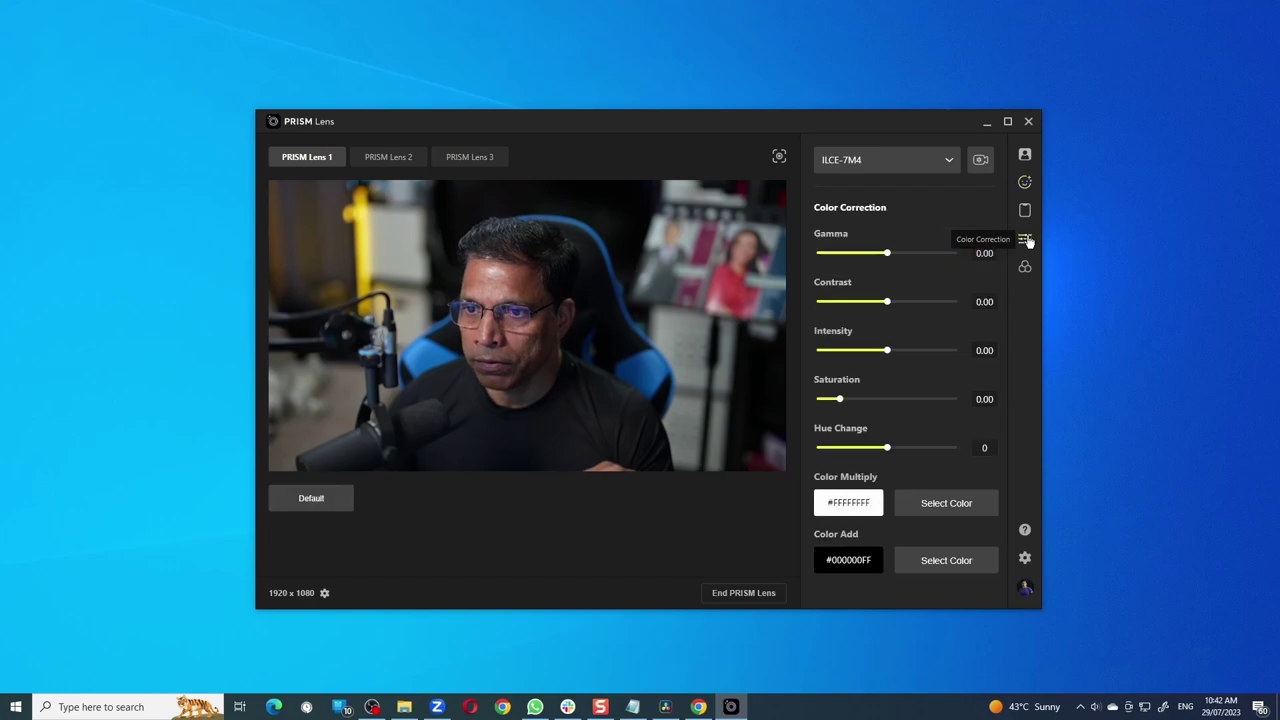
left_click_drag(886, 399, 783, 411)
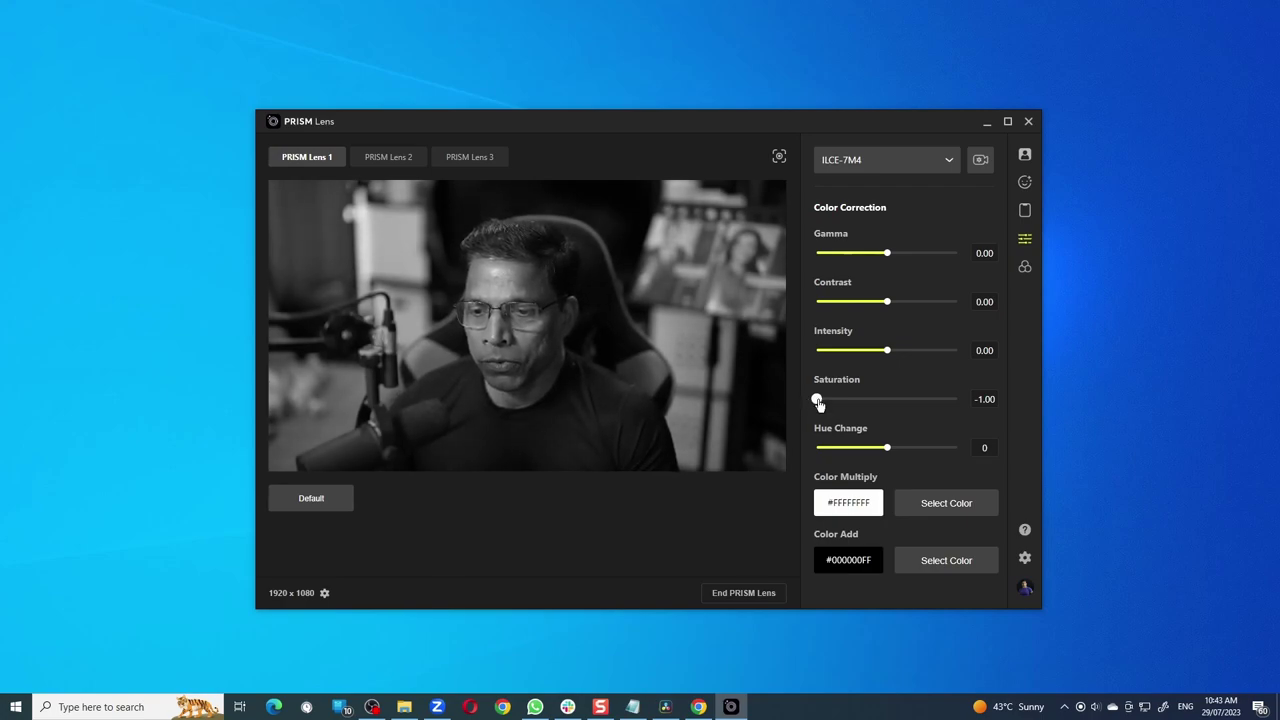
left_click_drag(817, 401, 841, 402)
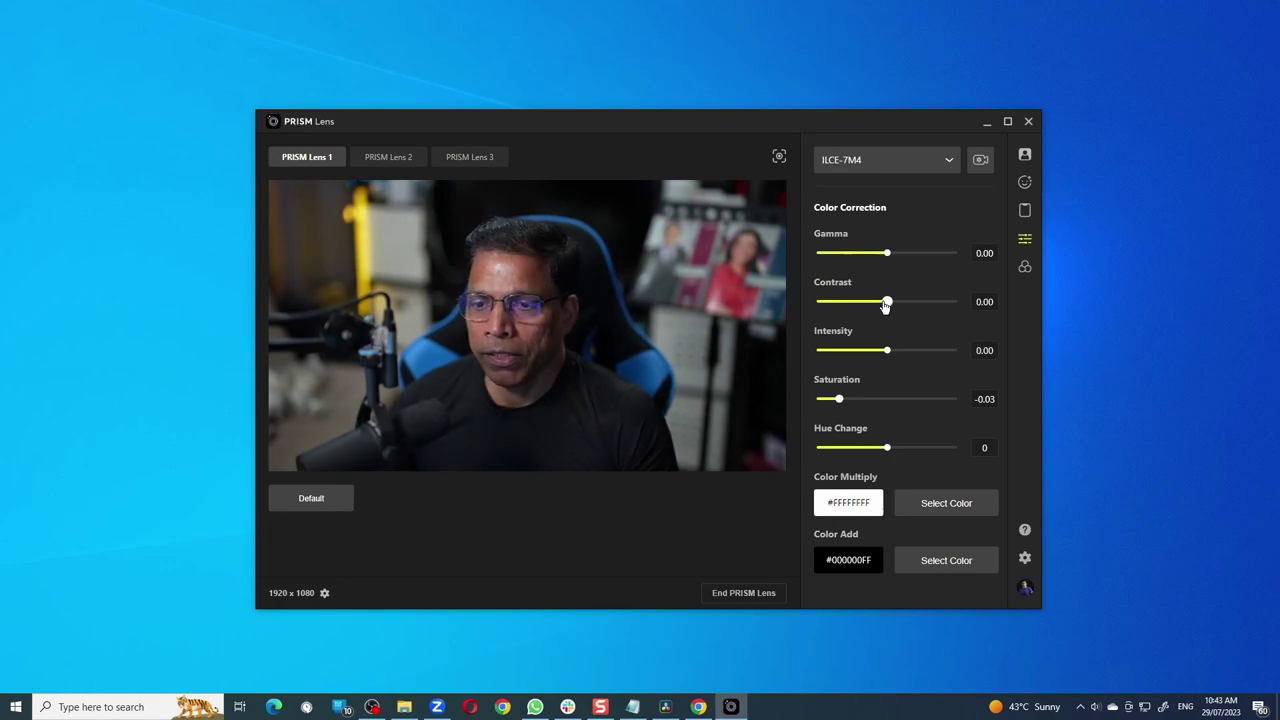
mouse_move(883, 303)
left_mouse_down()
mouse_move(869, 301)
mouse_move(886, 301)
left_mouse_up()
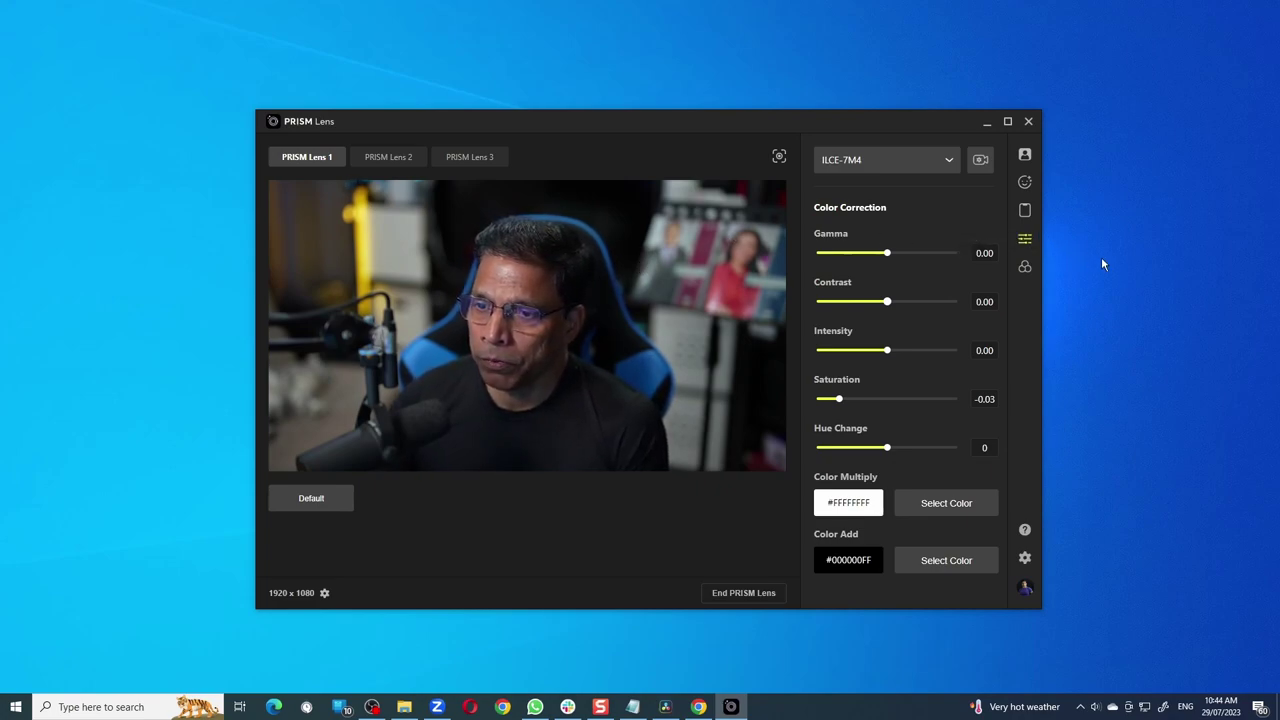
- Try the F3, C1 and V4 color filters on the camera feed and return to the Original filter
left_click(1025, 269)
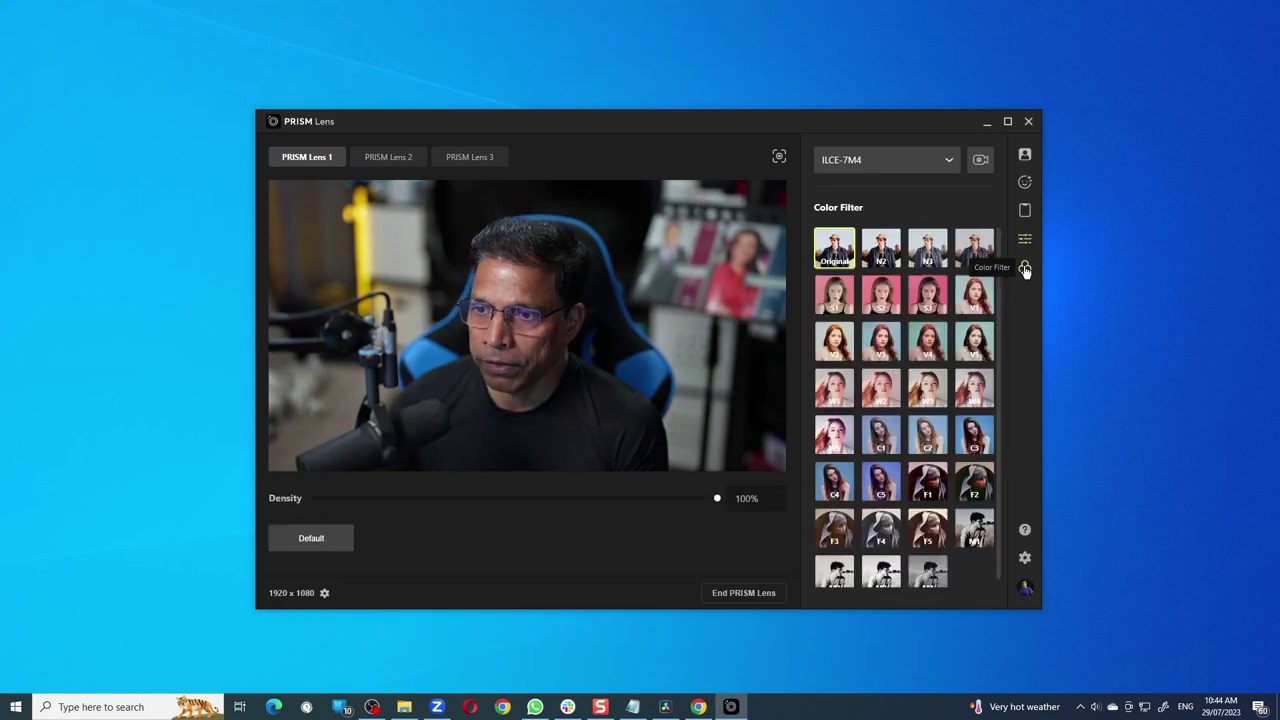
left_click(842, 540)
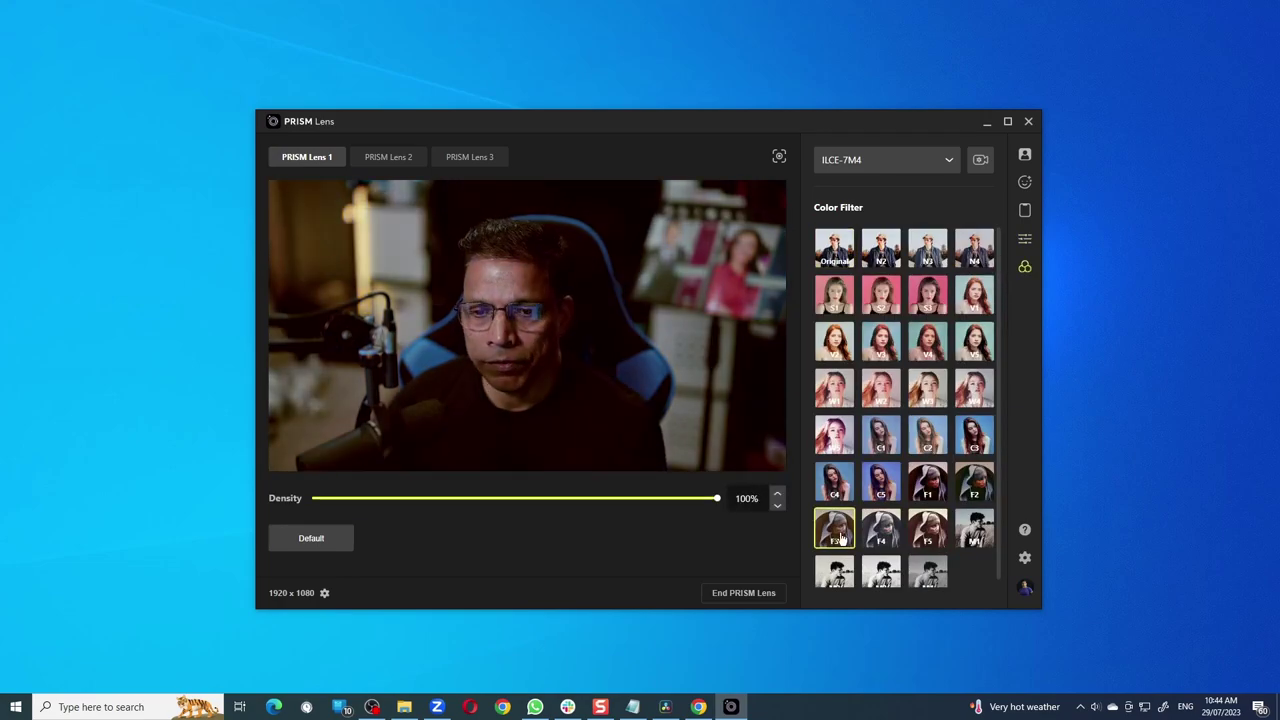
left_click(882, 437)
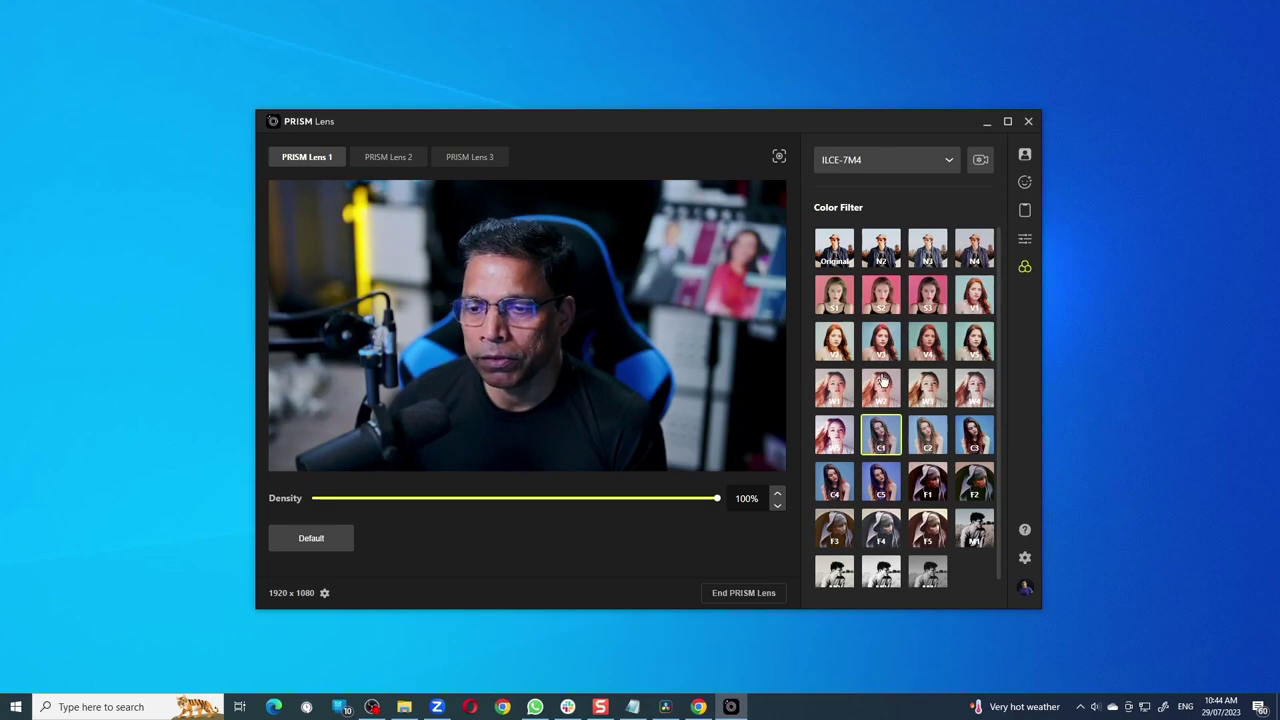
left_click(927, 341)
left_click(832, 256)
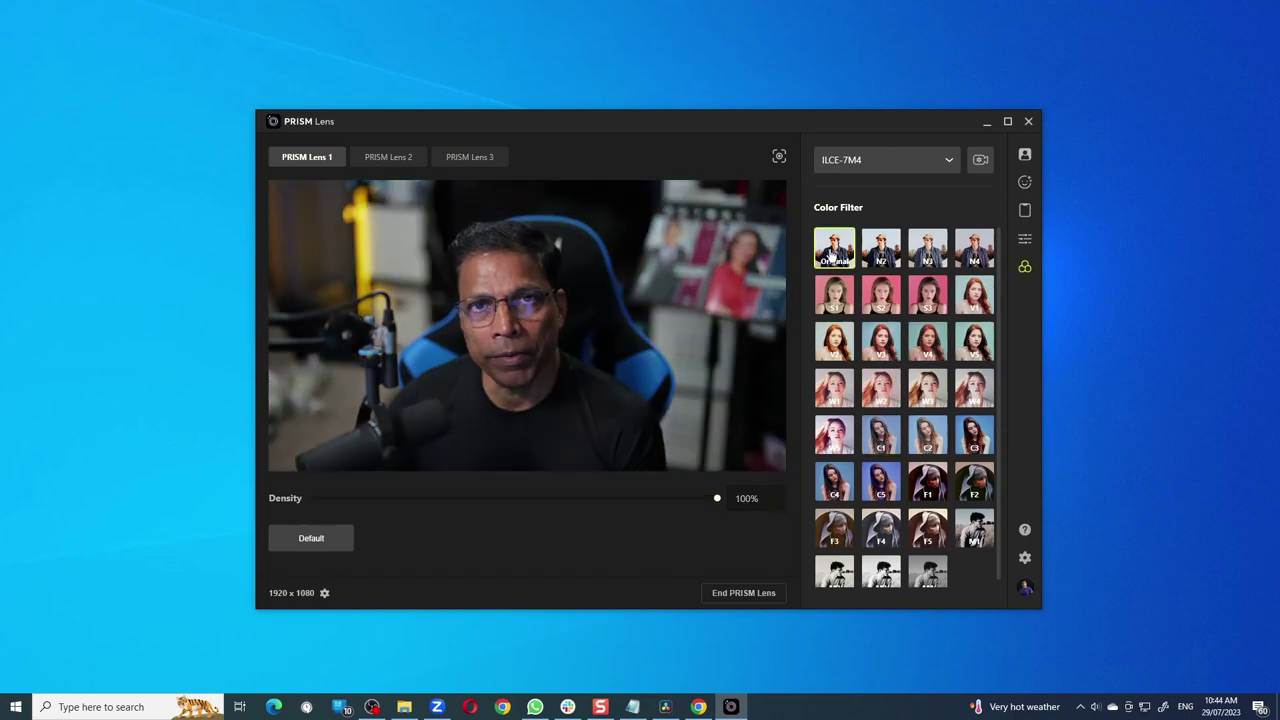